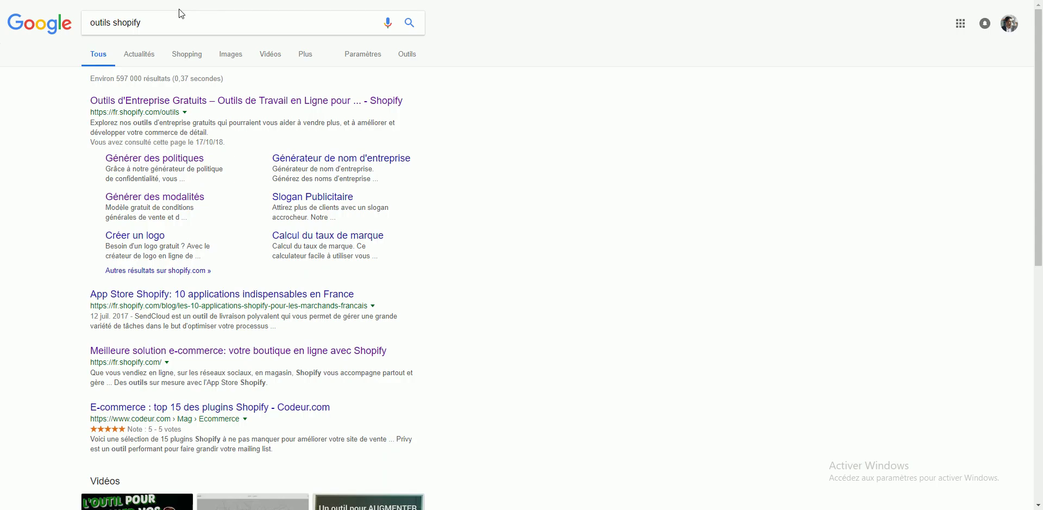
Step: From the 'outils shopify' search, open the 'Outils d'Entreprise Gratuits – Shopify' result
{"action": "left_click_drag", "start_coordinate": [93, 22], "coordinate": [153, 21]}
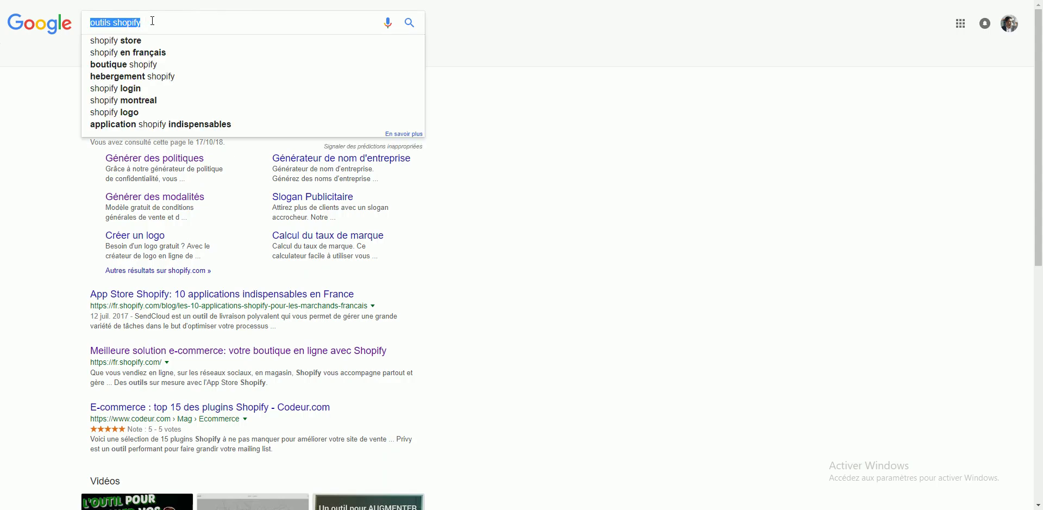
{"action": "left_click", "coordinate": [152, 21]}
{"action": "left_click", "coordinate": [504, 88]}
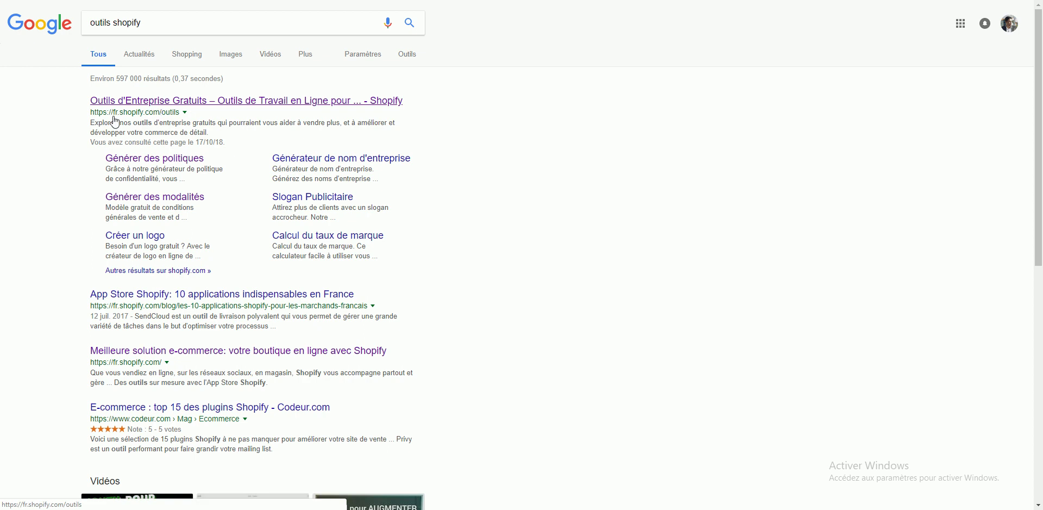
{"action": "left_click", "coordinate": [137, 101]}
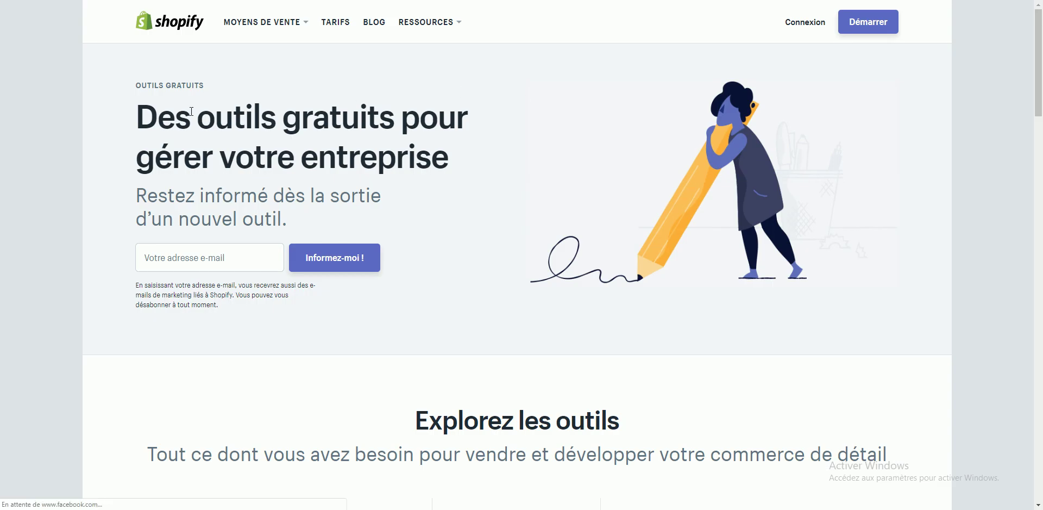
Step: Open the Générer des modalités terms generator in a new tab
{"action": "scroll", "coordinate": [411, 96], "scroll_direction": "down", "scroll_amount": 7}
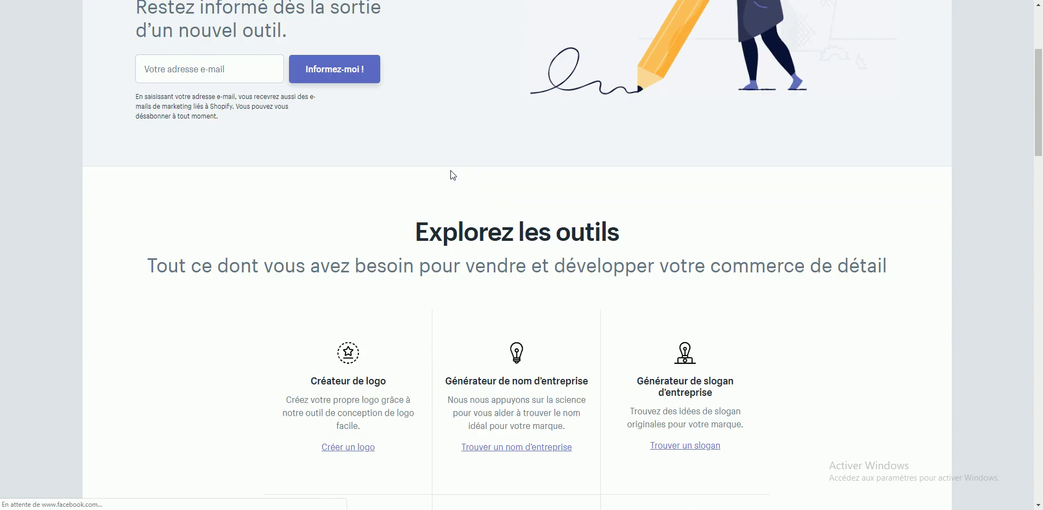
{"action": "scroll", "coordinate": [451, 170], "scroll_direction": "down", "scroll_amount": 2}
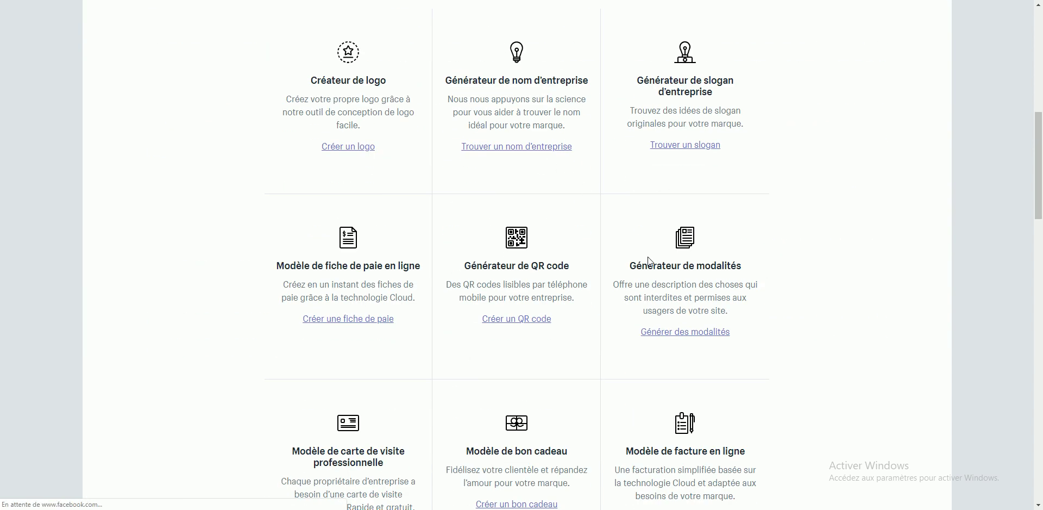
{"action": "right_click", "coordinate": [677, 332]}
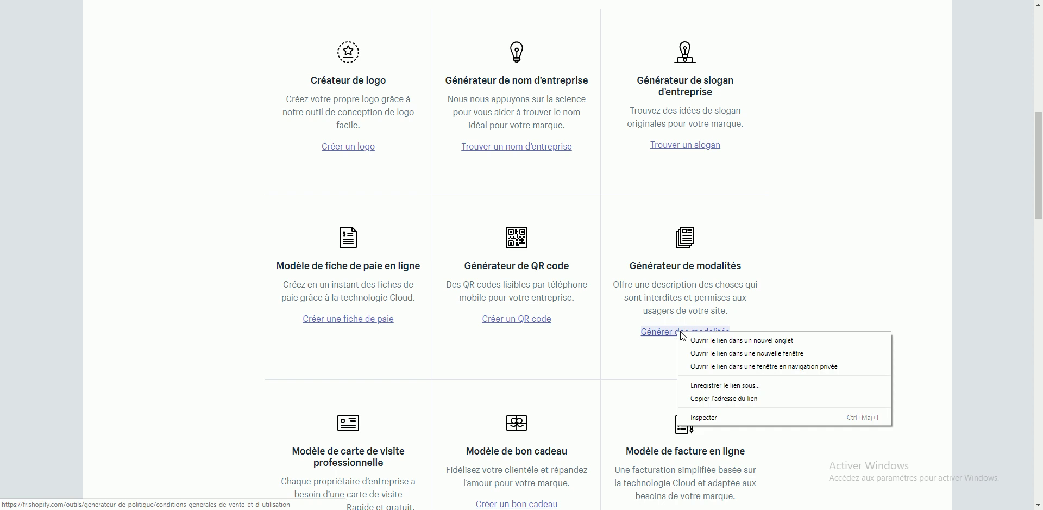
{"action": "left_click", "coordinate": [719, 343]}
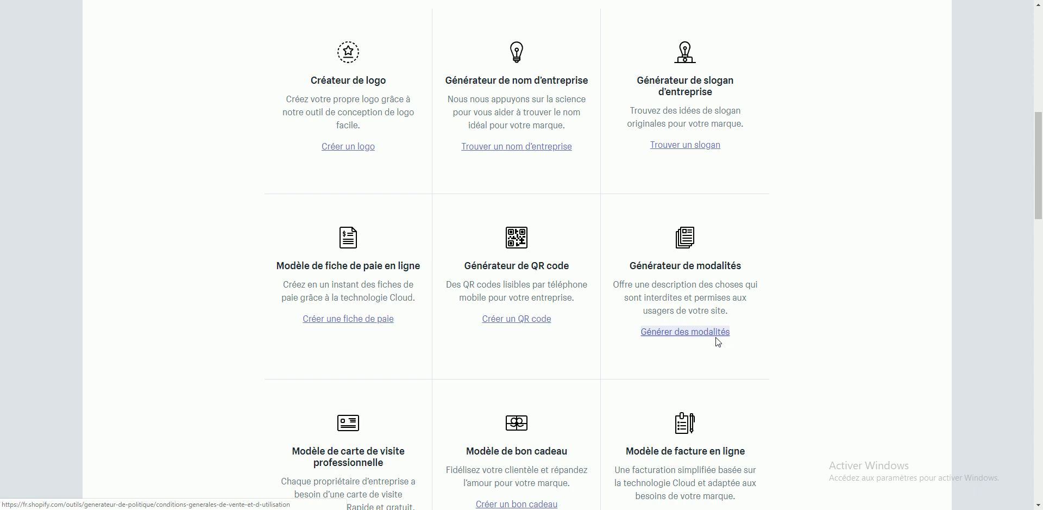
Step: Open the website-policy and return-policy generators in new tabs
{"action": "scroll", "coordinate": [717, 343], "scroll_direction": "down", "scroll_amount": 7}
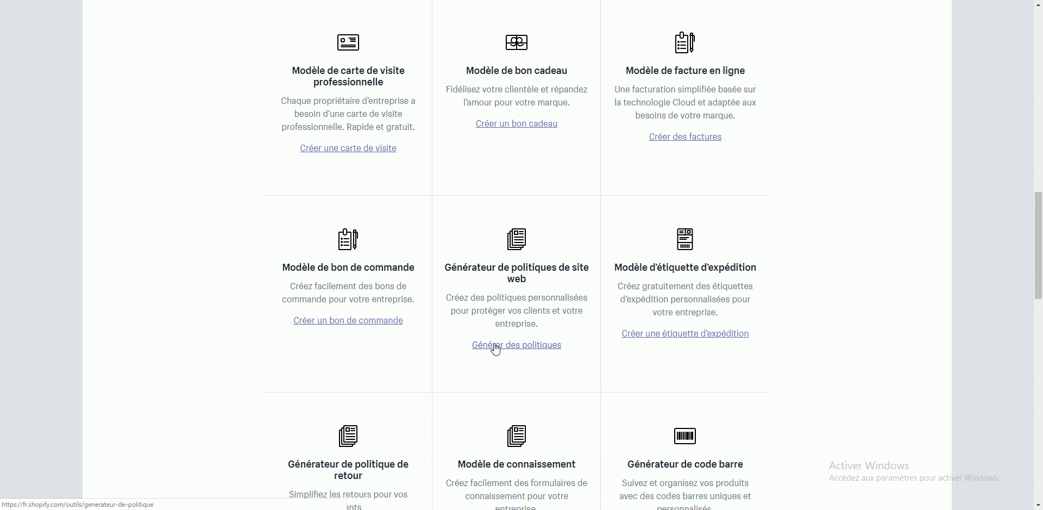
{"action": "right_click", "coordinate": [508, 349]}
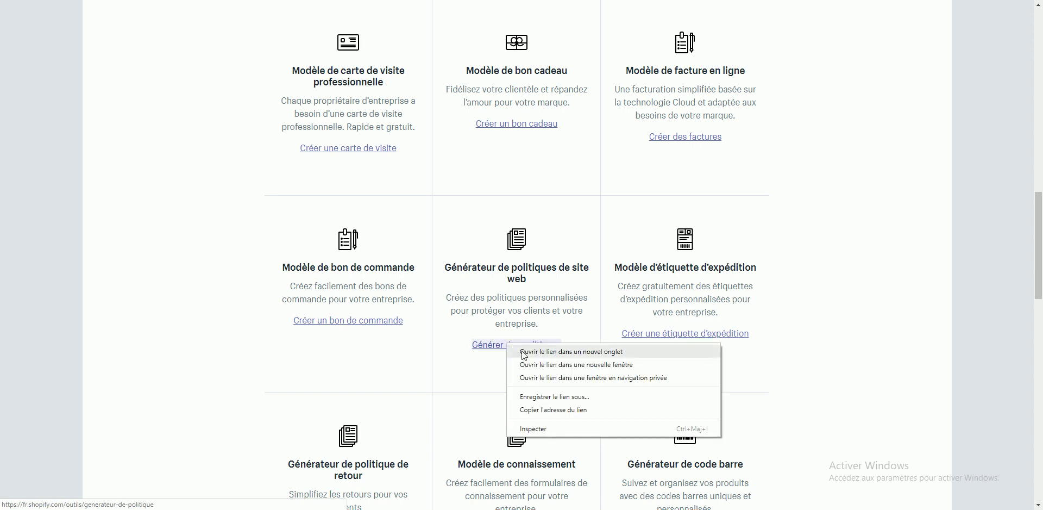
{"action": "left_click", "coordinate": [524, 353]}
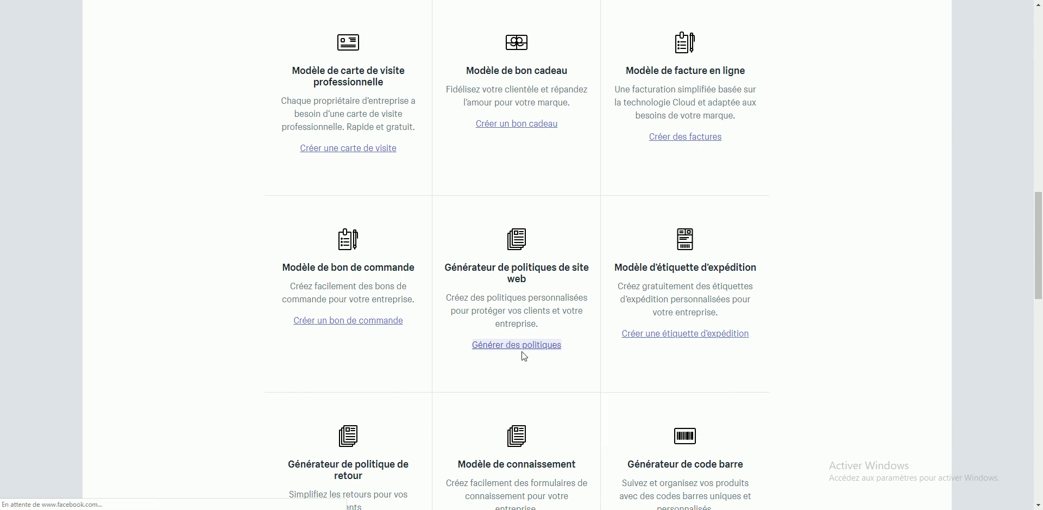
{"action": "scroll", "coordinate": [510, 295], "scroll_direction": "down", "scroll_amount": 5}
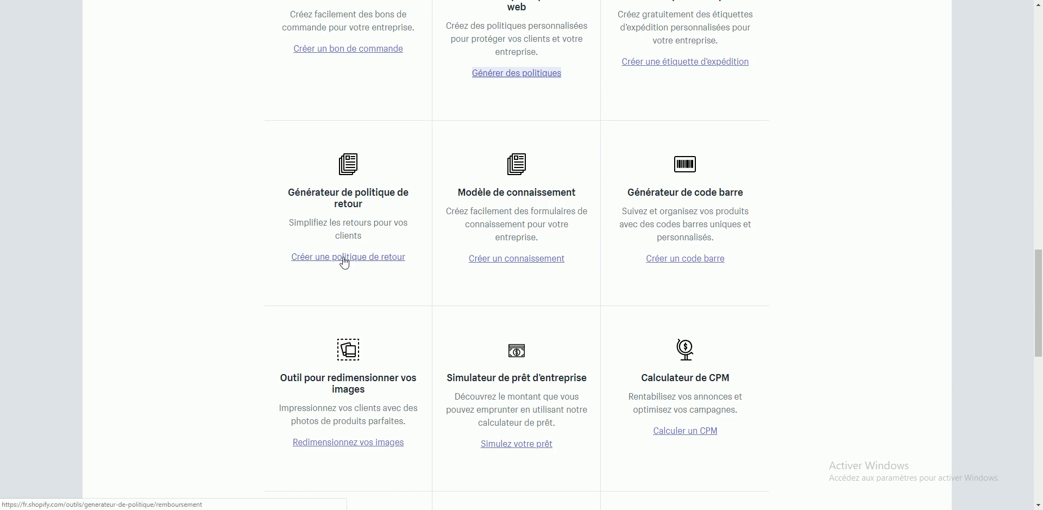
{"action": "right_click", "coordinate": [344, 258]}
{"action": "left_click", "coordinate": [359, 266]}
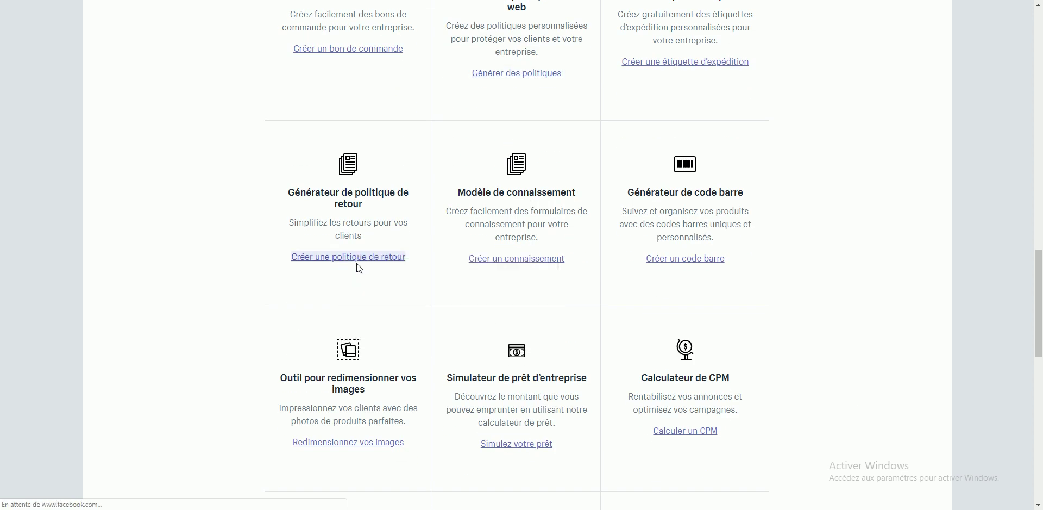
{"action": "scroll", "coordinate": [356, 266], "scroll_direction": "down", "scroll_amount": 3}
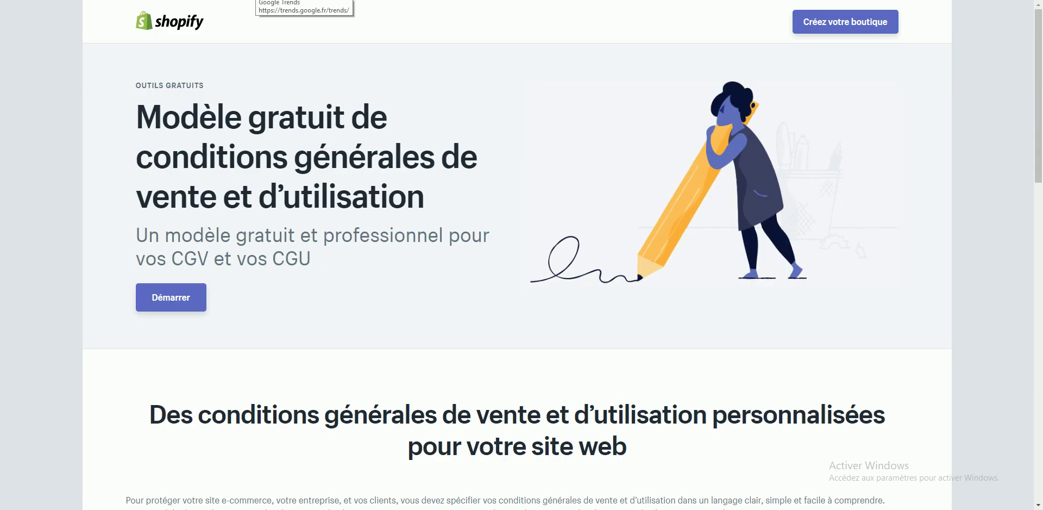
Step: Search in a new tab and open SubDelirium's 'Générateur de mentions légales gratuit' result
{"action": "key", "text": "ctrl+t"}
{"action": "type", "text": "générateur"}
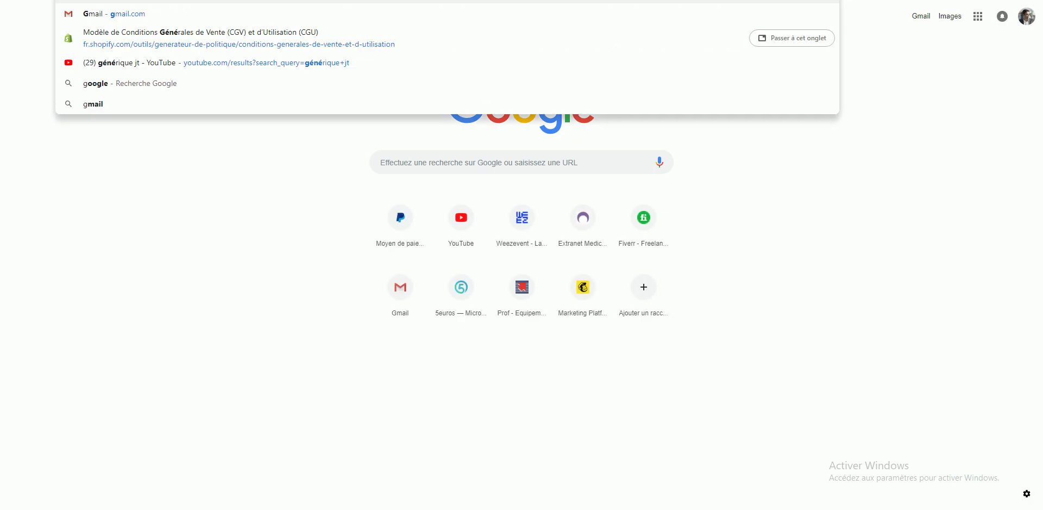
{"action": "type", "text": " nom entreprise"}
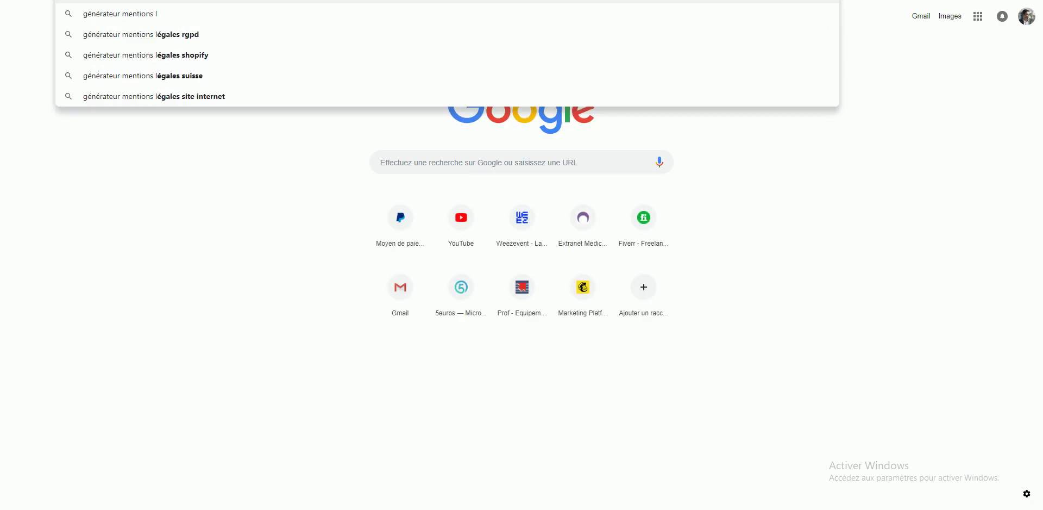
{"action": "key", "text": "Return"}
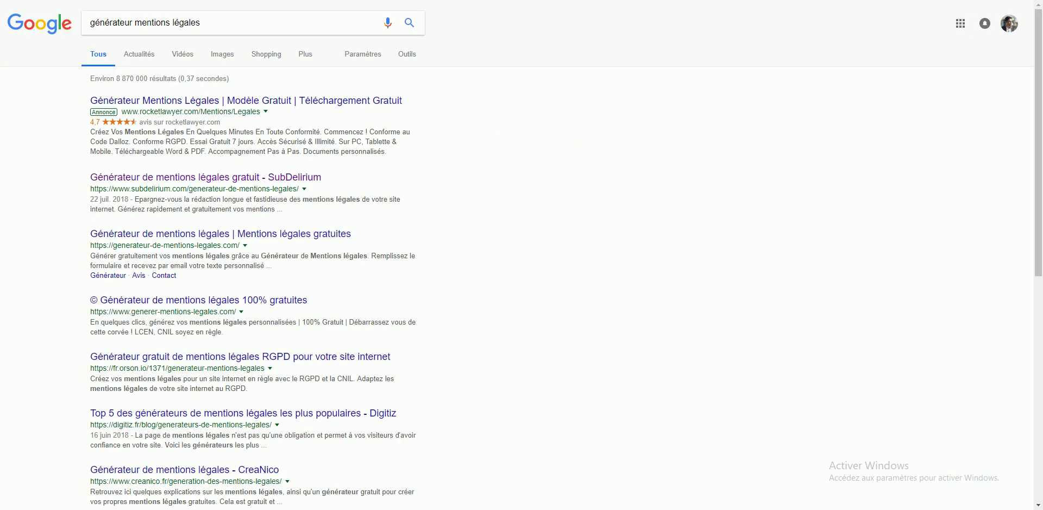
{"action": "left_click", "coordinate": [183, 178]}
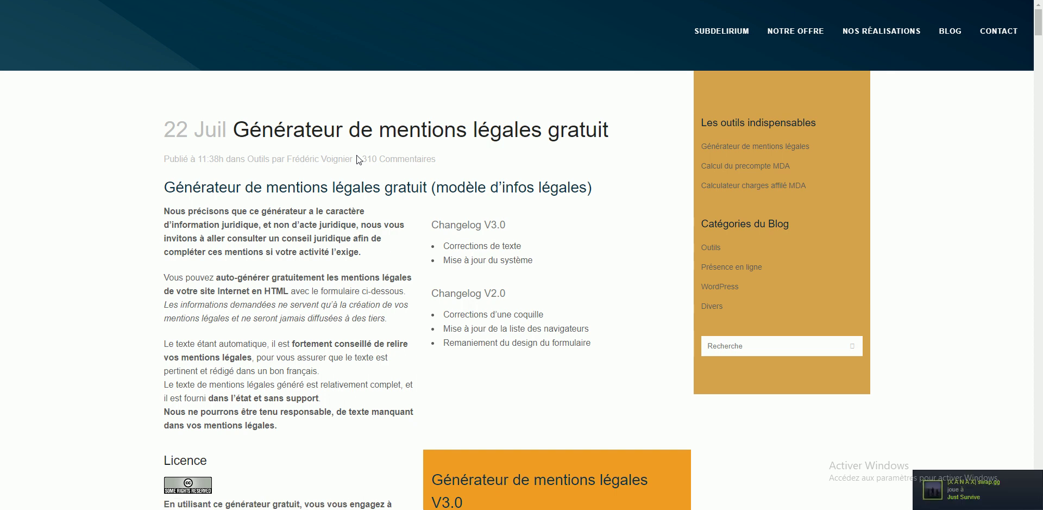
Step: Exit Steam from the hidden system tray icons
{"action": "left_click", "coordinate": [970, 509]}
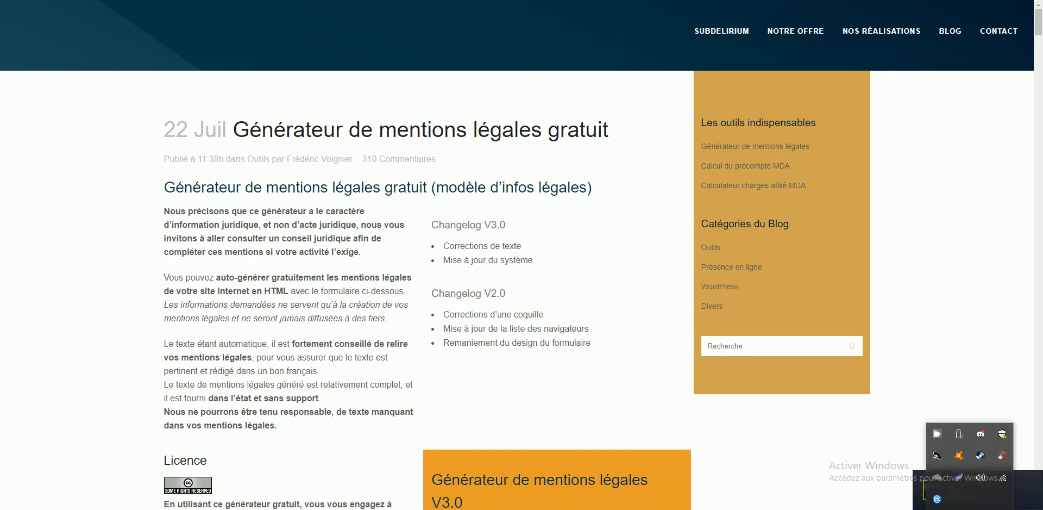
{"action": "right_click", "coordinate": [979, 458]}
{"action": "left_click", "coordinate": [958, 449]}
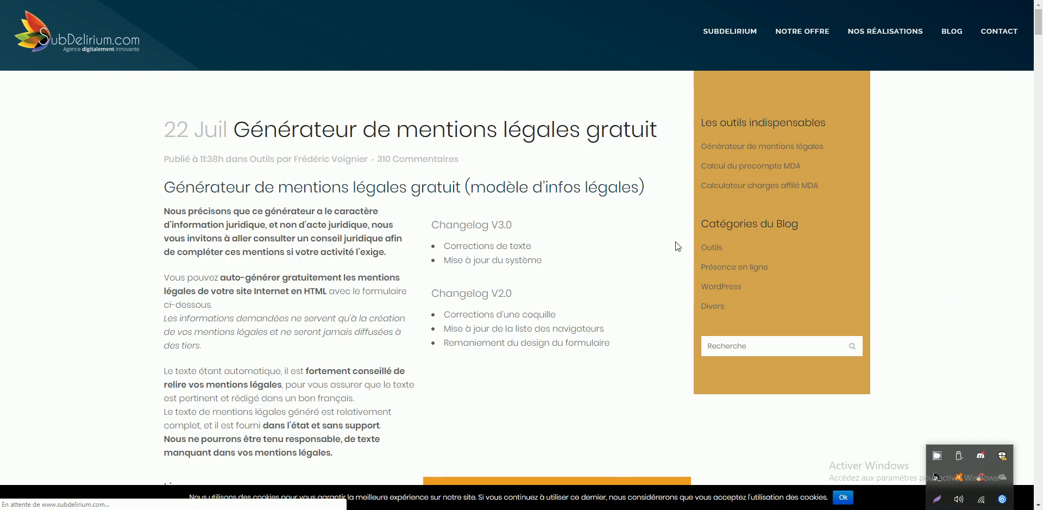
{"action": "left_click", "coordinate": [678, 246]}
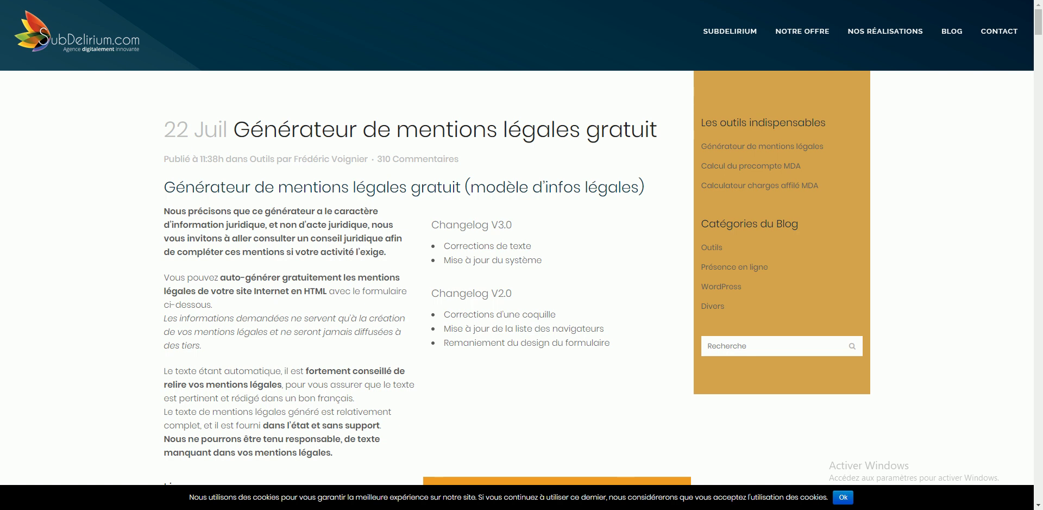
Step: Go to the Générateur de mentions légales V3.0 form's domain name field
{"action": "scroll", "coordinate": [650, 223], "scroll_direction": "down", "scroll_amount": 8}
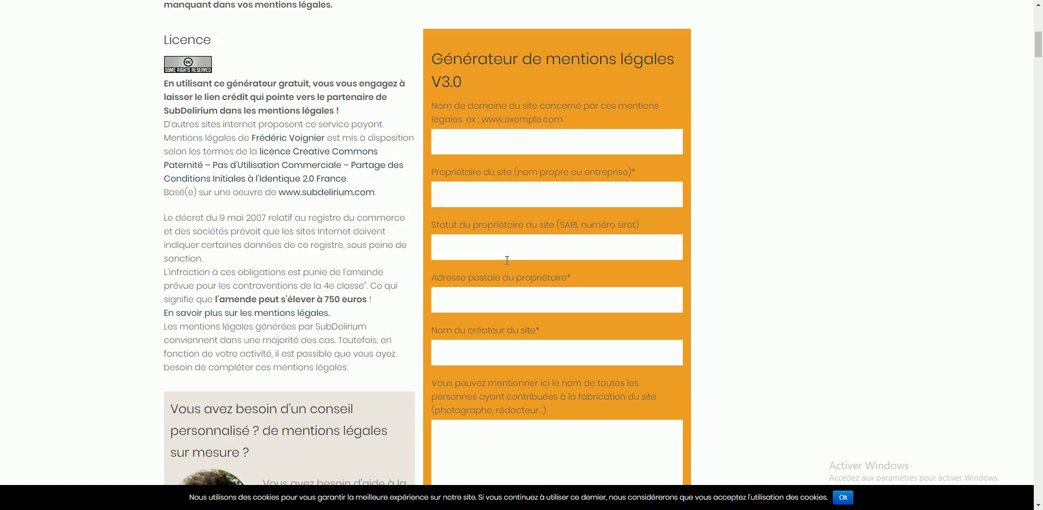
{"action": "scroll", "coordinate": [642, 218], "scroll_direction": "up", "scroll_amount": 4}
{"action": "left_click", "coordinate": [672, 301]}
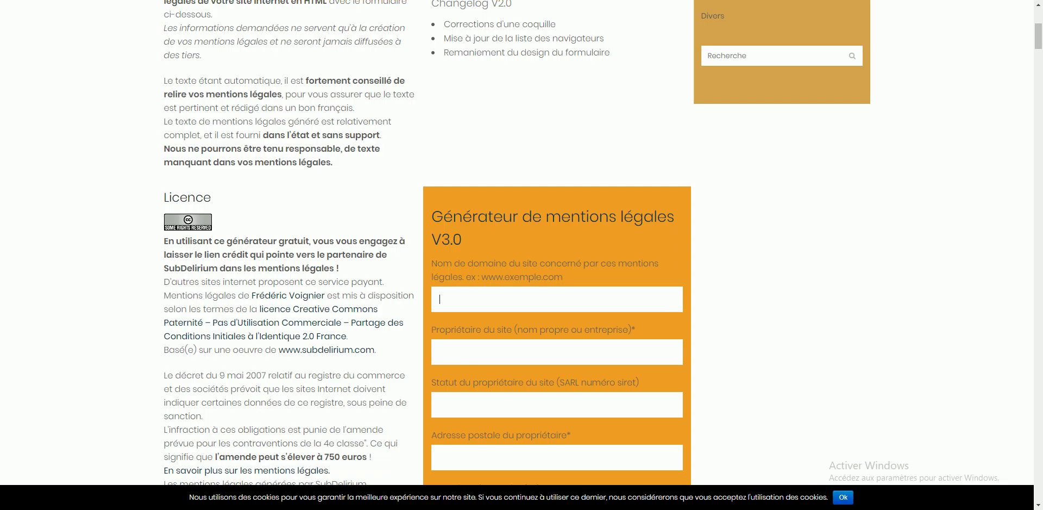
Step: Paste the store's myshopify address as domain and enter the site owner's name
{"action": "type", "text": "https://boutique-de-test-3.myshopify.com"}
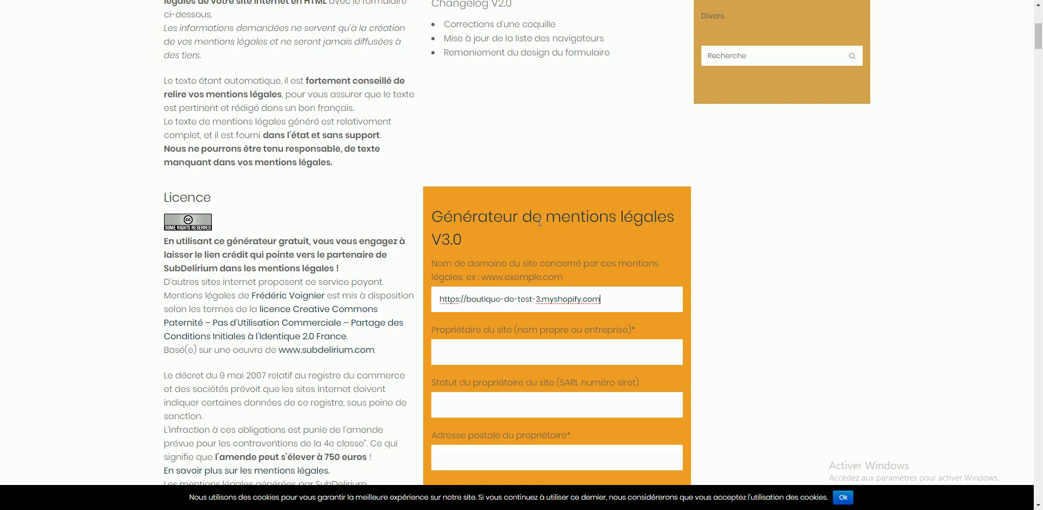
{"action": "key", "text": "Tab"}
{"action": "key", "text": "Tab"}
Step: Set status to 'Micro Entreprise', then enter the owner's postal address and the creator's name
{"action": "type", "text": "Micro Ent"}
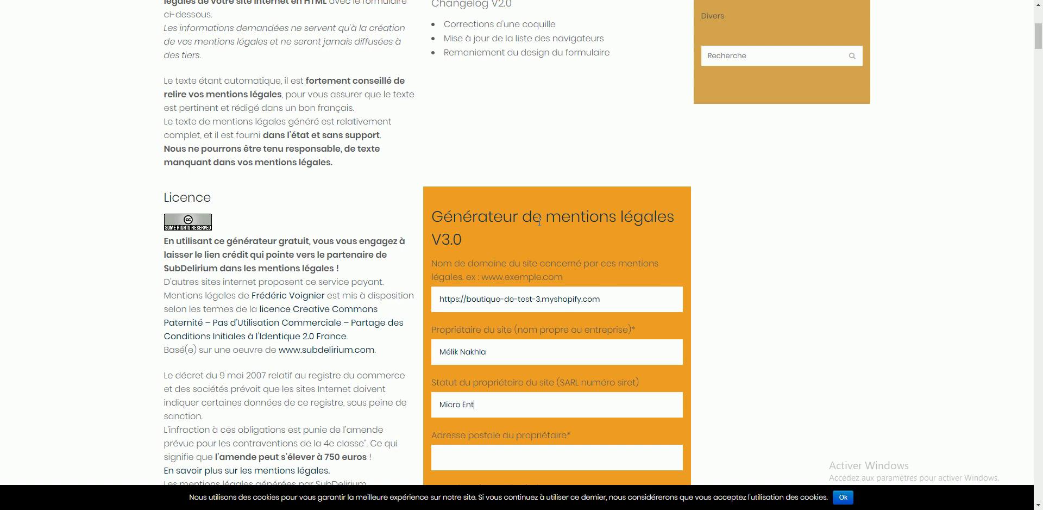
{"action": "type", "text": "repriseRue de sD"}
{"action": "key", "text": "BackSpace"}
{"action": "key", "text": "BackSpace"}
{"action": "key", "text": "BackSpace"}
{"action": "type", "text": "s Dropshippers"}
{"action": "scroll", "coordinate": [569, 264], "scroll_direction": "down", "scroll_amount": 4}
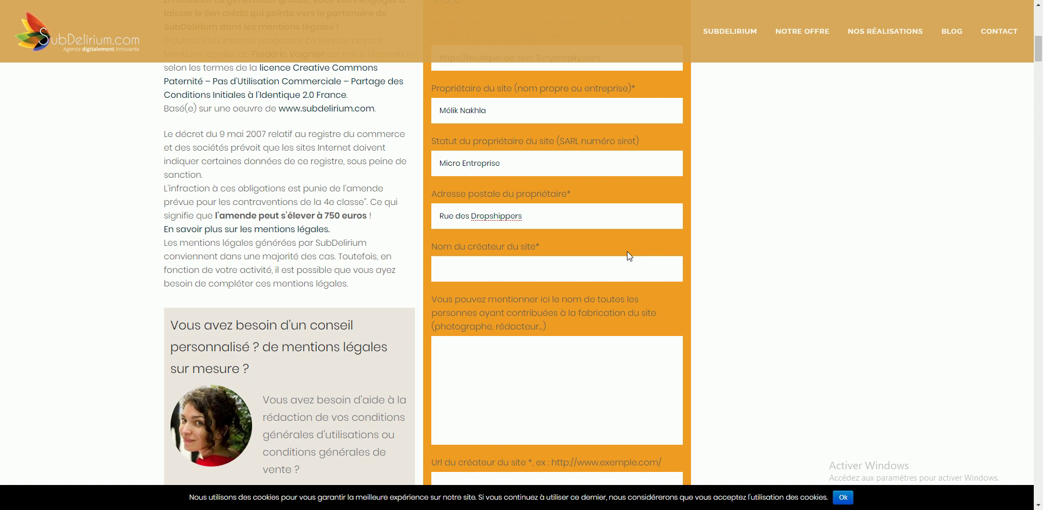
{"action": "type", "text": "75000 Paris"}
{"action": "key", "text": "Tab"}
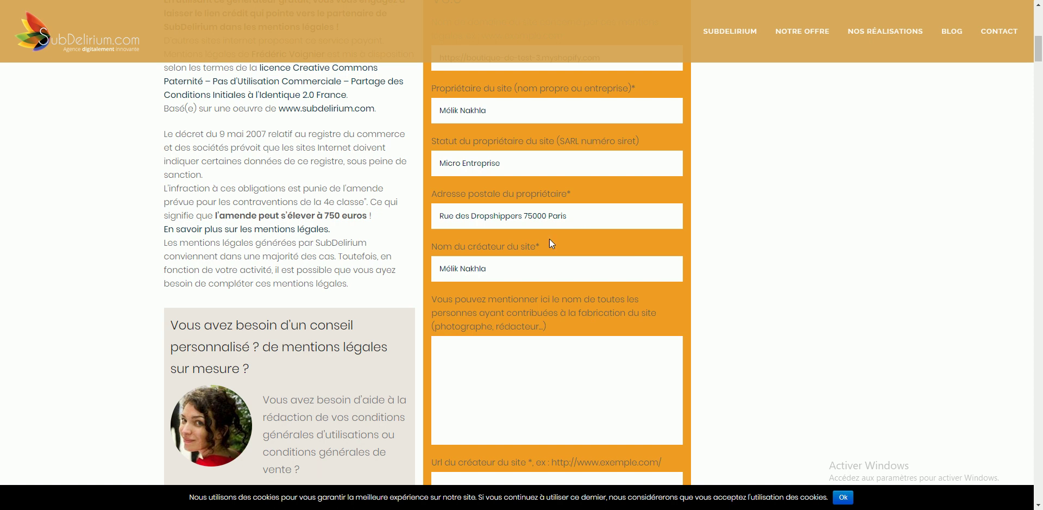
{"action": "scroll", "coordinate": [540, 248], "scroll_direction": "down", "scroll_amount": 4}
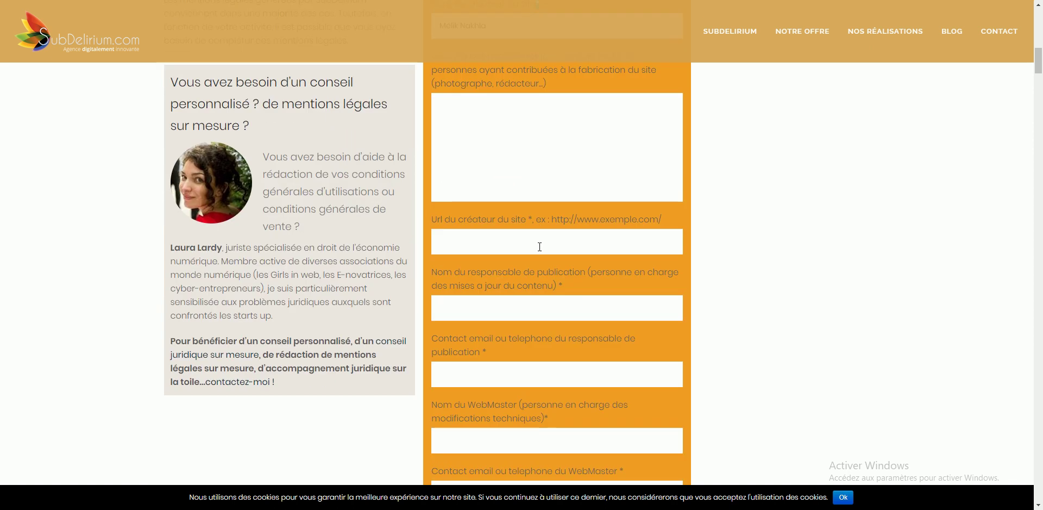
{"action": "left_click", "coordinate": [537, 244]}
{"action": "type", "text": "http://www.inviatis.com"}
{"action": "key", "text": "Tab"}
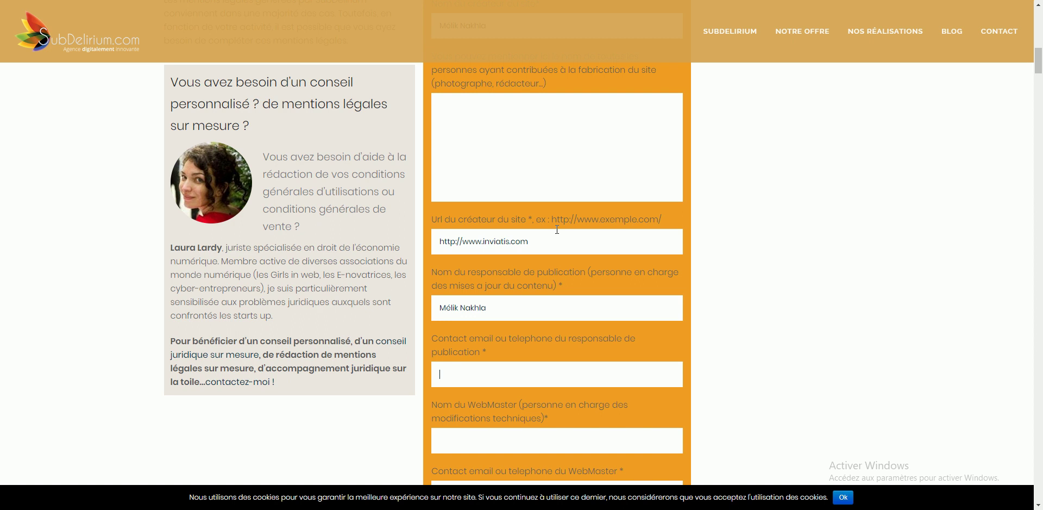
Step: Fill in the publication manager's name and e-mail and the webmaster's name
{"action": "key", "text": "Tab"}
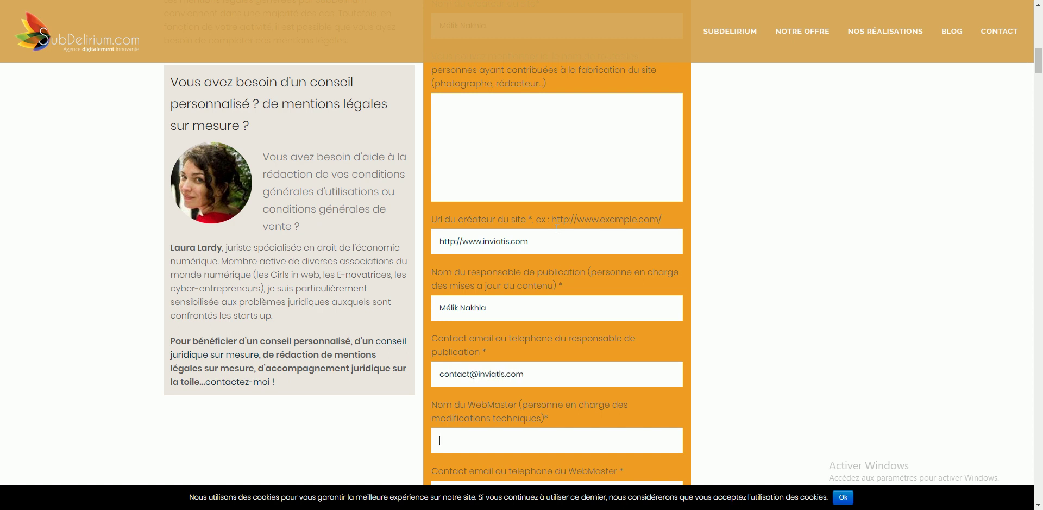
Step: Reuse the publication e-mail as webmaster contact and enter 'Shopify' as the web host
{"action": "scroll", "coordinate": [557, 229], "scroll_direction": "down", "scroll_amount": 5}
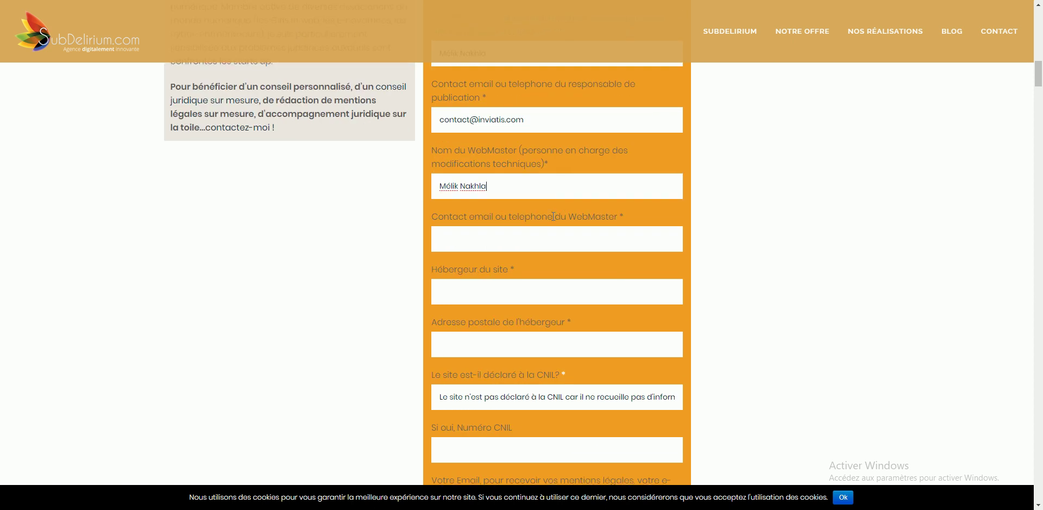
{"action": "triple_click", "coordinate": [493, 120]}
{"action": "key", "text": "ctrl+c"}
{"action": "left_click", "coordinate": [525, 235]}
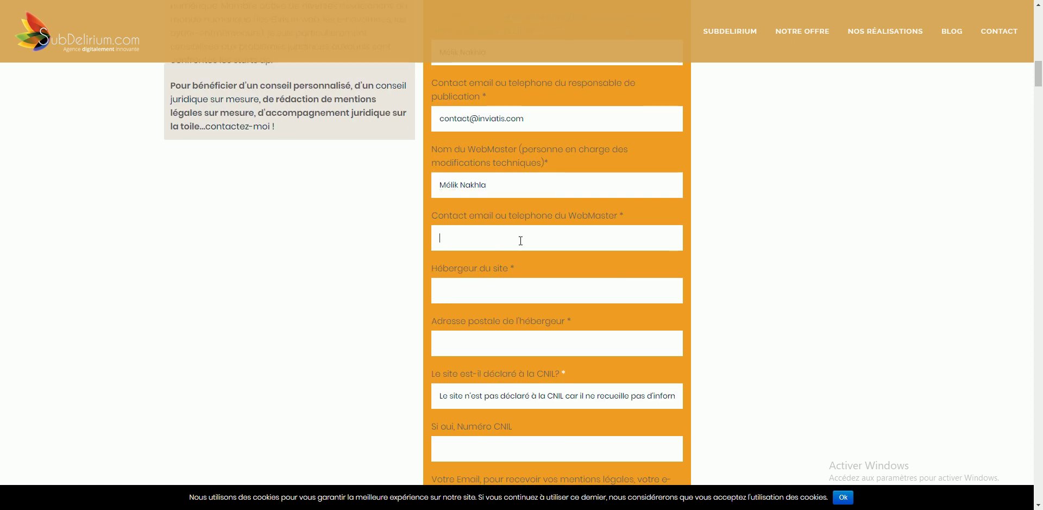
{"action": "key", "text": "ctrl+v"}
{"action": "left_click", "coordinate": [510, 286]}
{"action": "type", "text": "Shopify"}
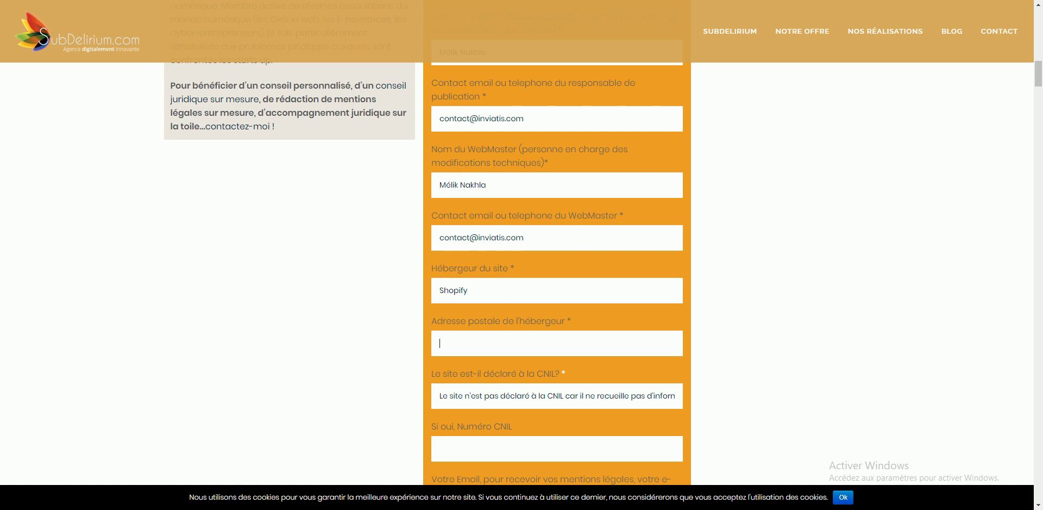
{"action": "key", "text": "alt+Tab"}
{"action": "scroll", "coordinate": [494, 370], "scroll_direction": "down", "scroll_amount": 2}
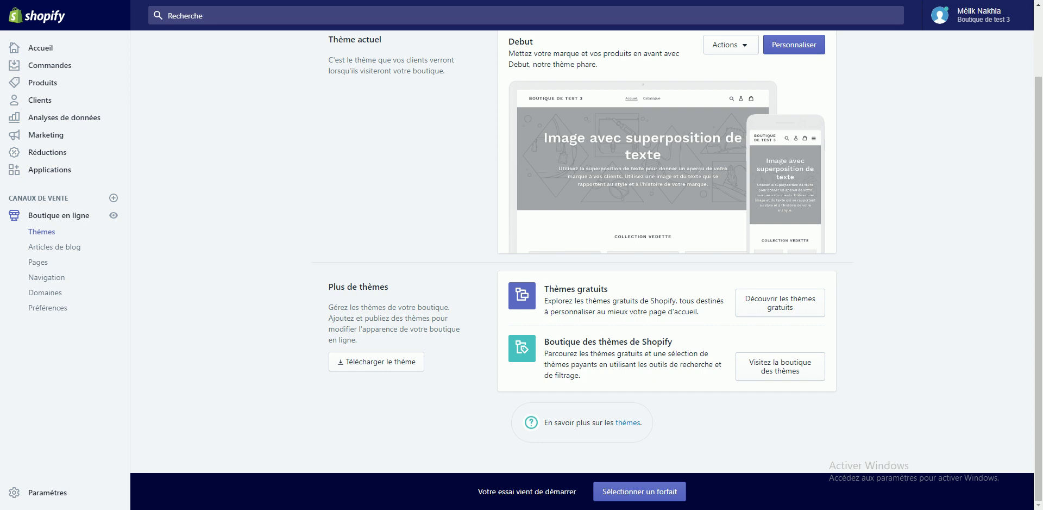
Step: Go to shopify.com's Contact page and select the Ottawa office address
{"action": "key", "text": "ctrl+t"}
{"action": "type", "text": "shopify.com"}
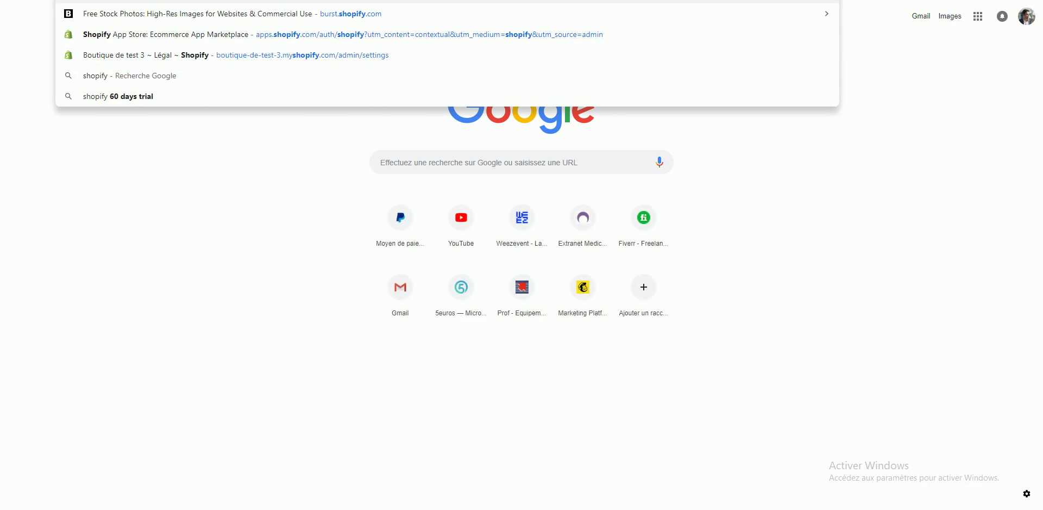
{"action": "key", "text": "Return"}
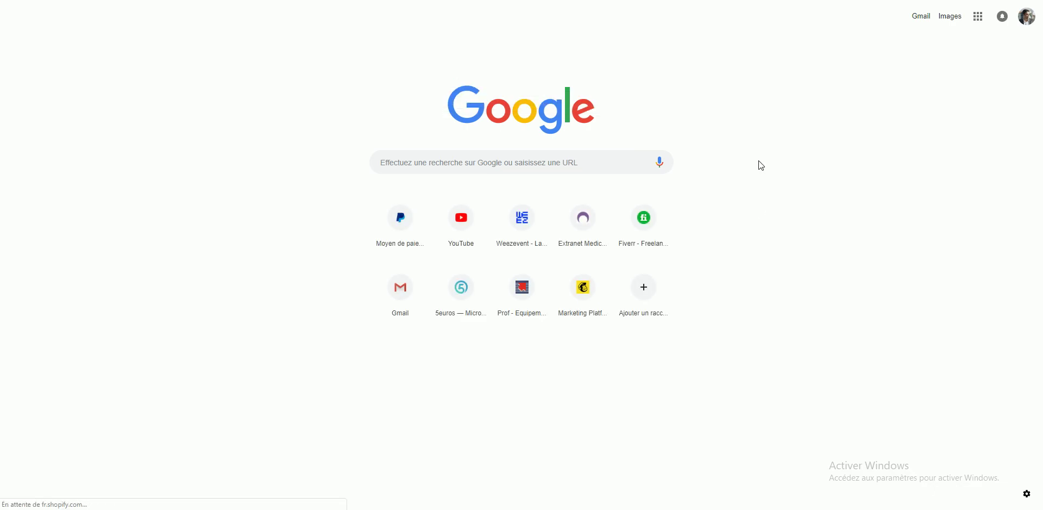
{"action": "scroll", "coordinate": [739, 174], "scroll_direction": "down", "scroll_amount": 20}
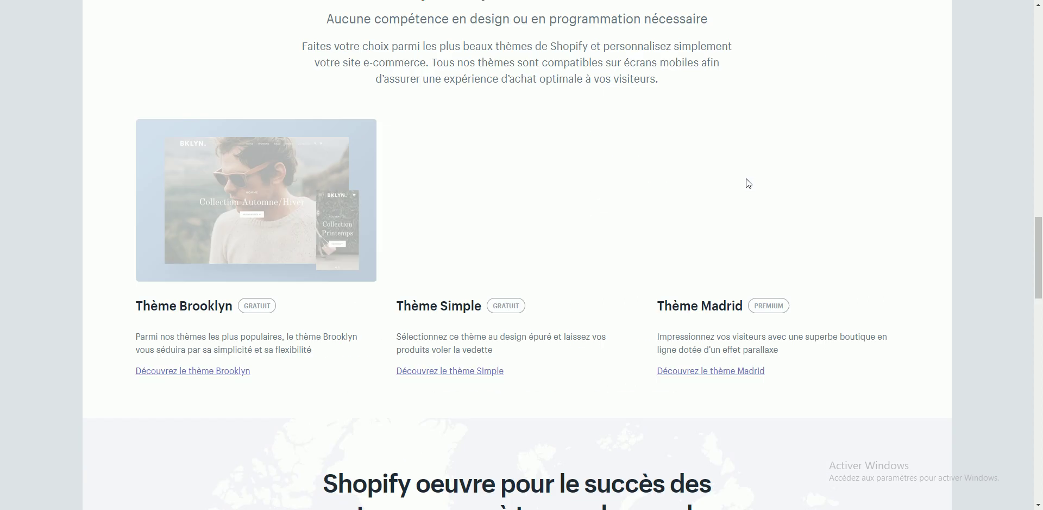
{"action": "scroll", "coordinate": [748, 193], "scroll_direction": "down", "scroll_amount": 12}
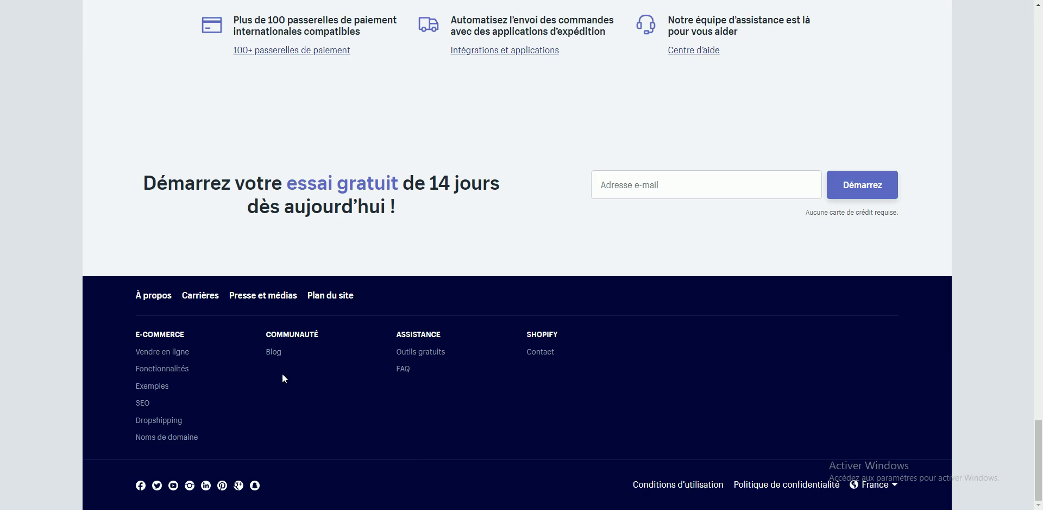
{"action": "left_click", "coordinate": [543, 357]}
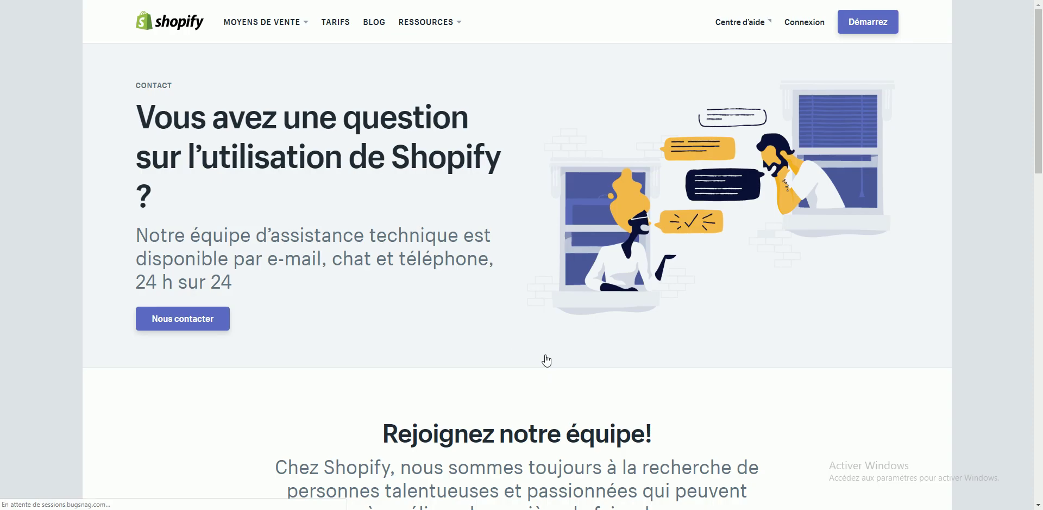
{"action": "scroll", "coordinate": [512, 343], "scroll_direction": "down", "scroll_amount": 8}
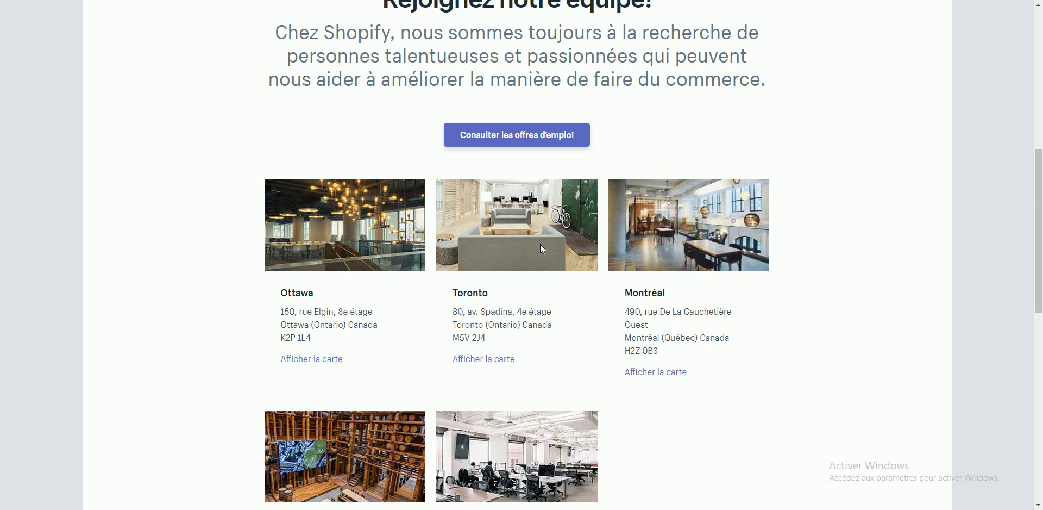
{"action": "left_click_drag", "start_coordinate": [313, 333], "coordinate": [281, 314]}
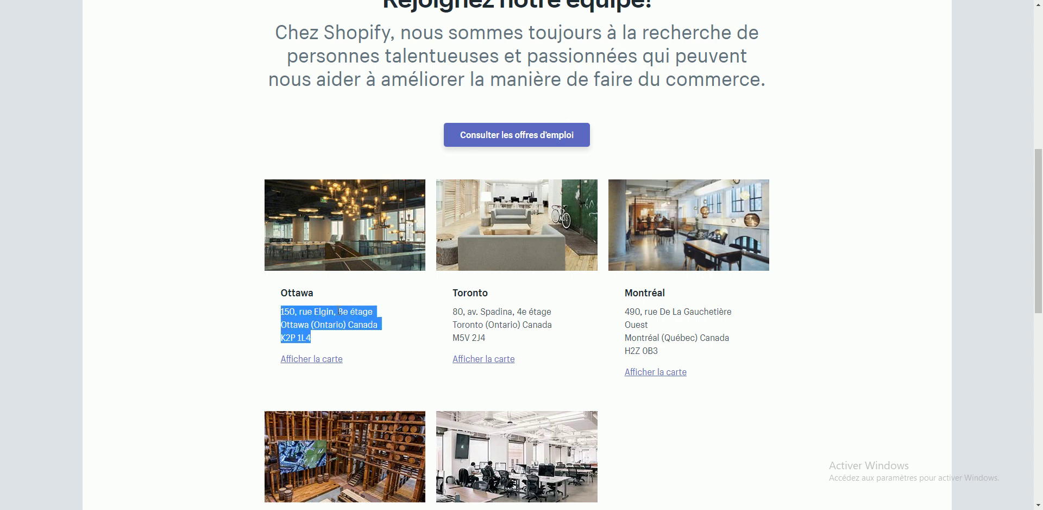
Step: Paste the Ottawa address as the host's postal address, keeping the CNIL not-declared option
{"action": "key", "text": "ctrl+c"}
{"action": "key", "text": "ctrl+Tab"}
{"action": "key", "text": "ctrl+v"}
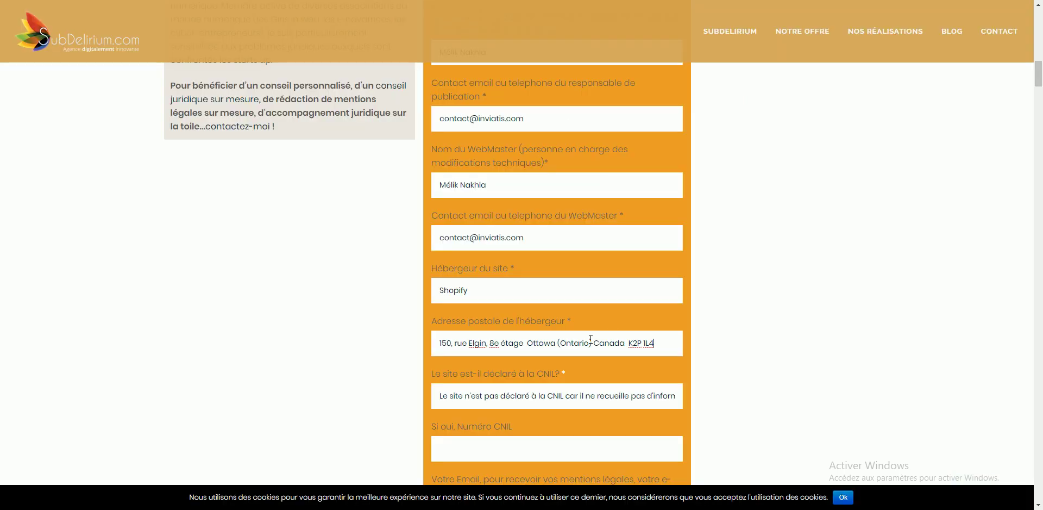
{"action": "scroll", "coordinate": [592, 371], "scroll_direction": "down", "scroll_amount": 4}
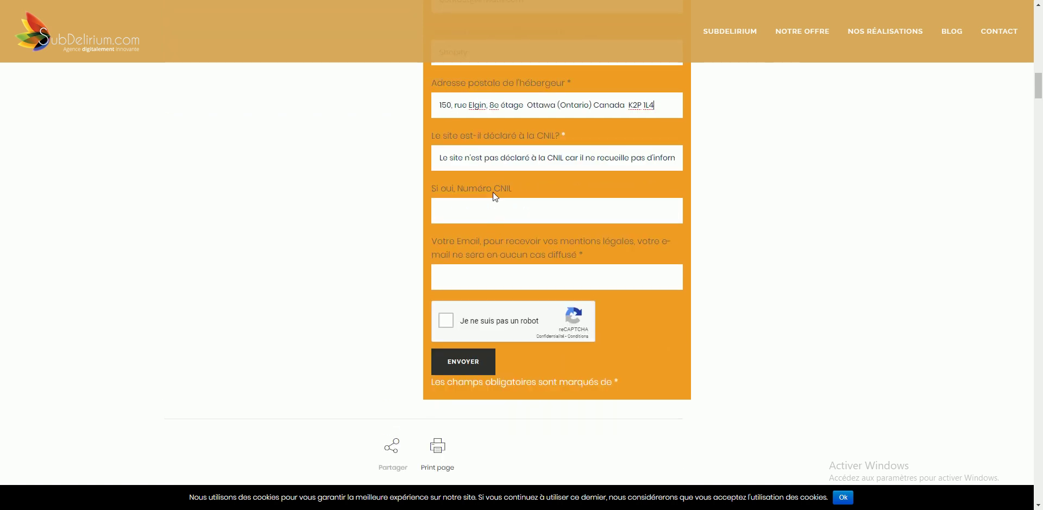
{"action": "scroll", "coordinate": [542, 285], "scroll_direction": "up", "scroll_amount": 3}
{"action": "left_click", "coordinate": [558, 330]}
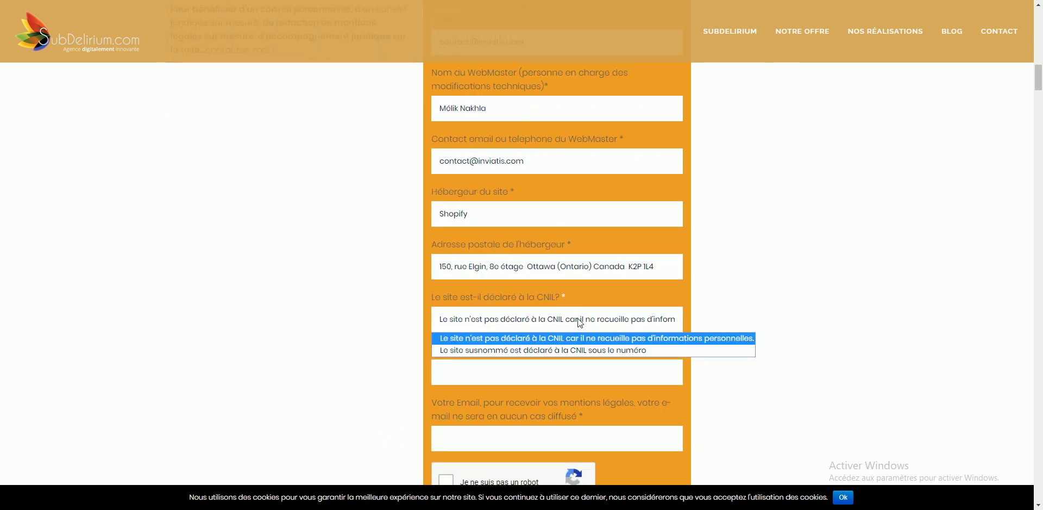
{"action": "left_click", "coordinate": [772, 313]}
Step: Enter the recipient e-mail, pass the reCAPTCHA and submit the legal-notice form
{"action": "scroll", "coordinate": [584, 372], "scroll_direction": "down", "scroll_amount": 4}
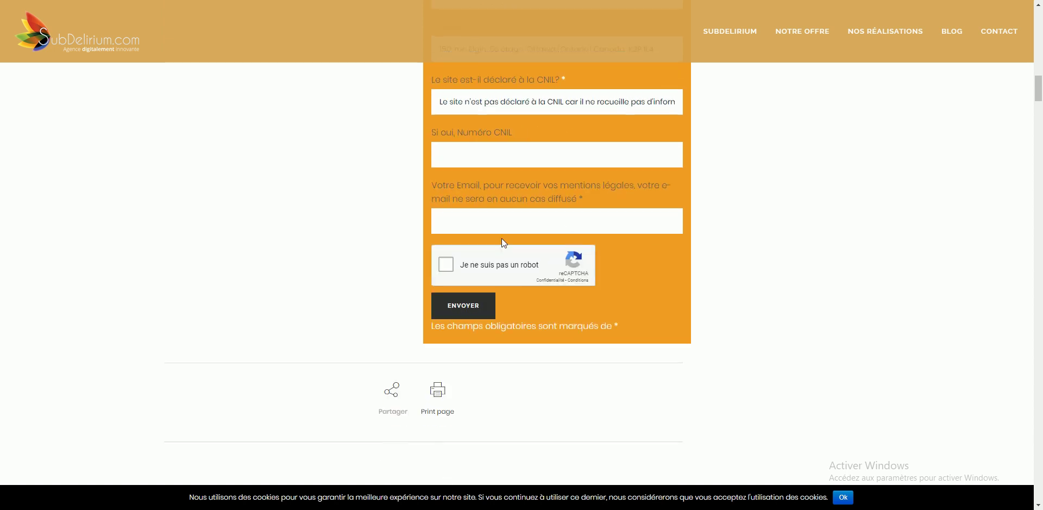
{"action": "key", "text": "Tab"}
{"action": "key", "text": "space"}
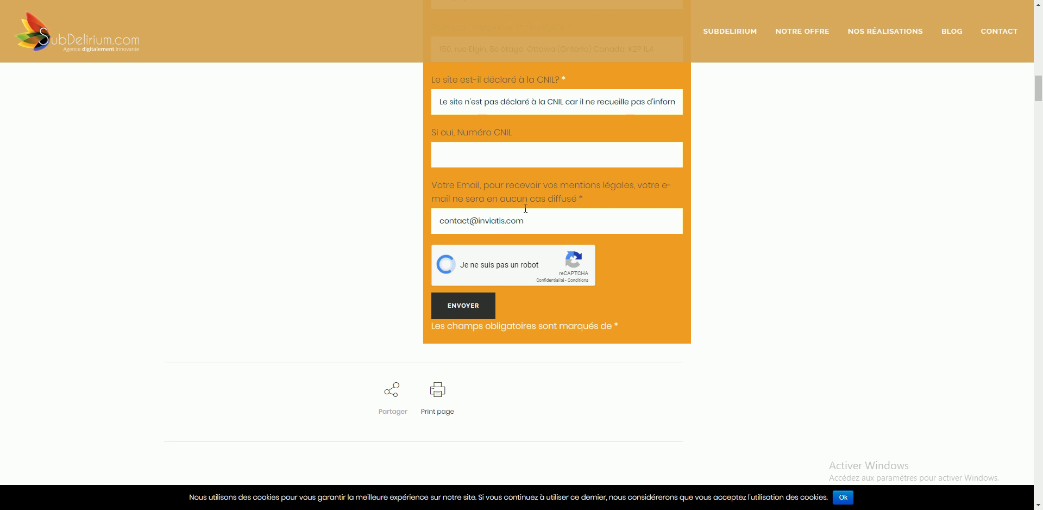
{"action": "left_click", "coordinate": [465, 312]}
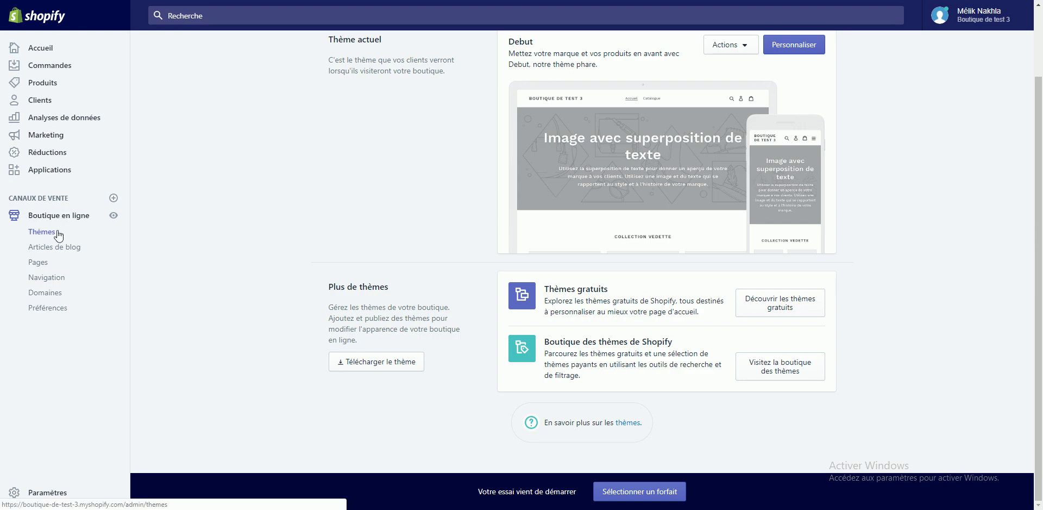
Step: Add a new store page titled 'Mentions Légales'
{"action": "left_click", "coordinate": [38, 264]}
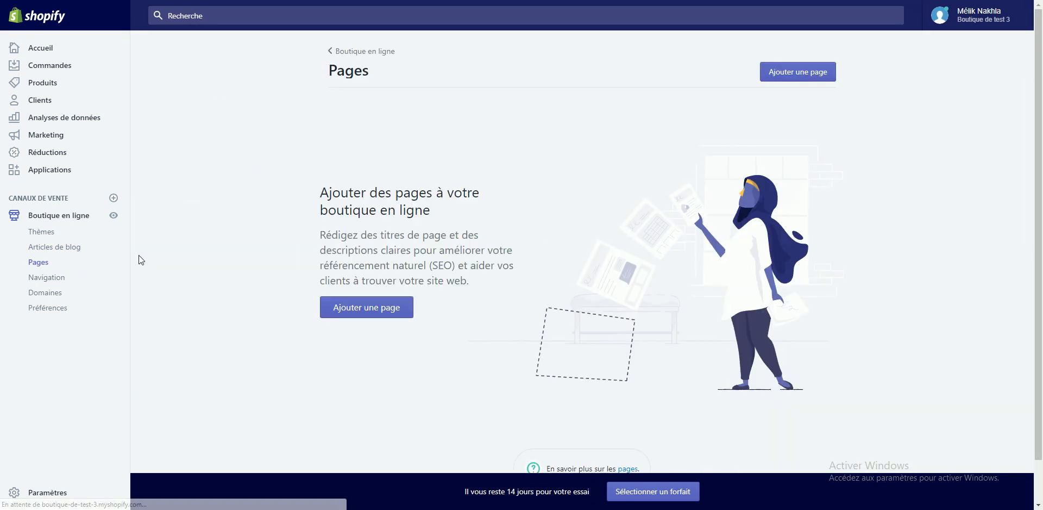
{"action": "left_click", "coordinate": [400, 317]}
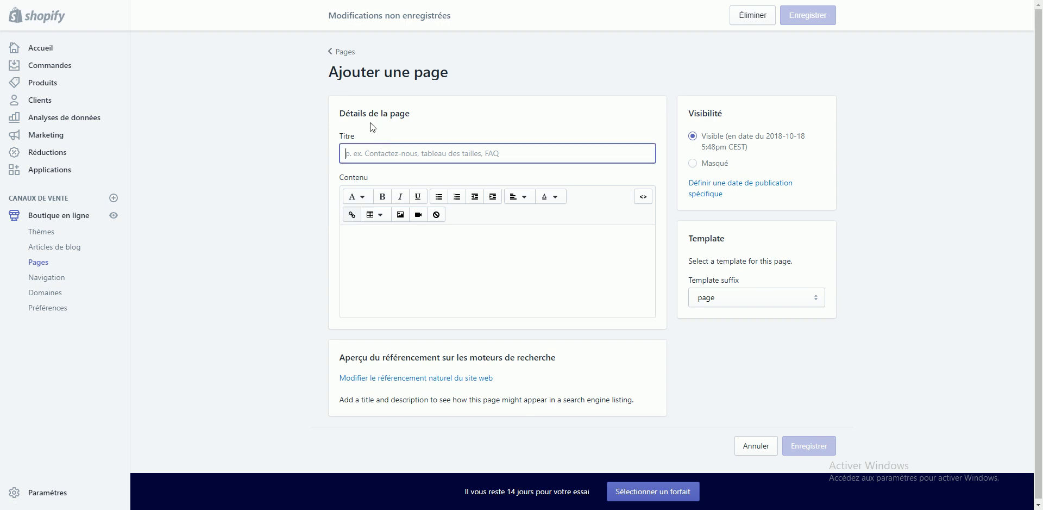
{"action": "type", "text": "Mél"}
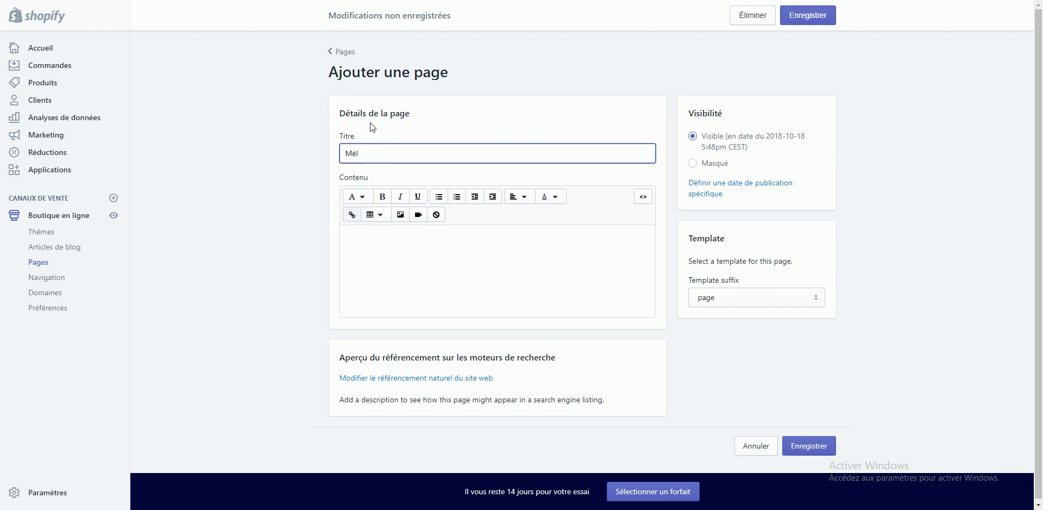
{"action": "type", "text": "ikons Légales"}
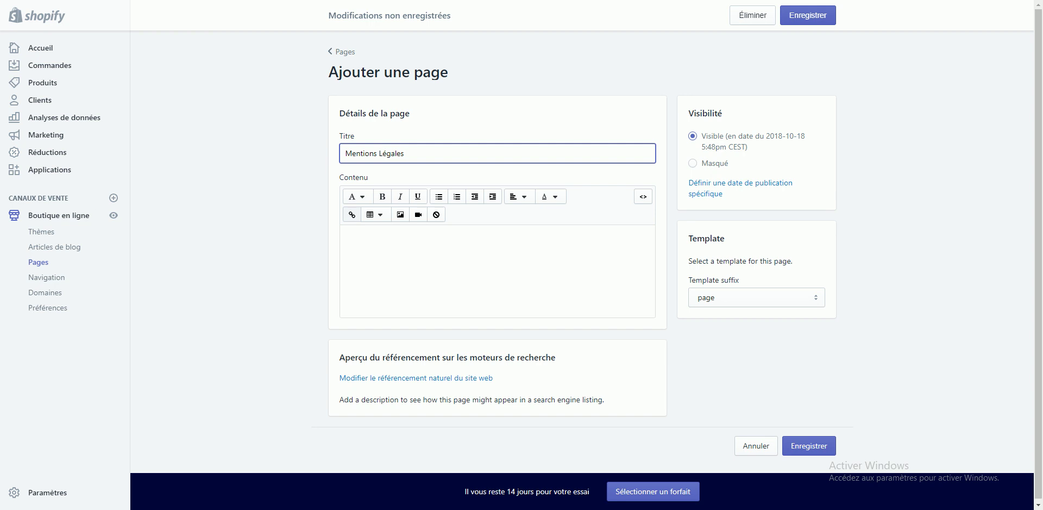
{"action": "key", "text": "Tab"}
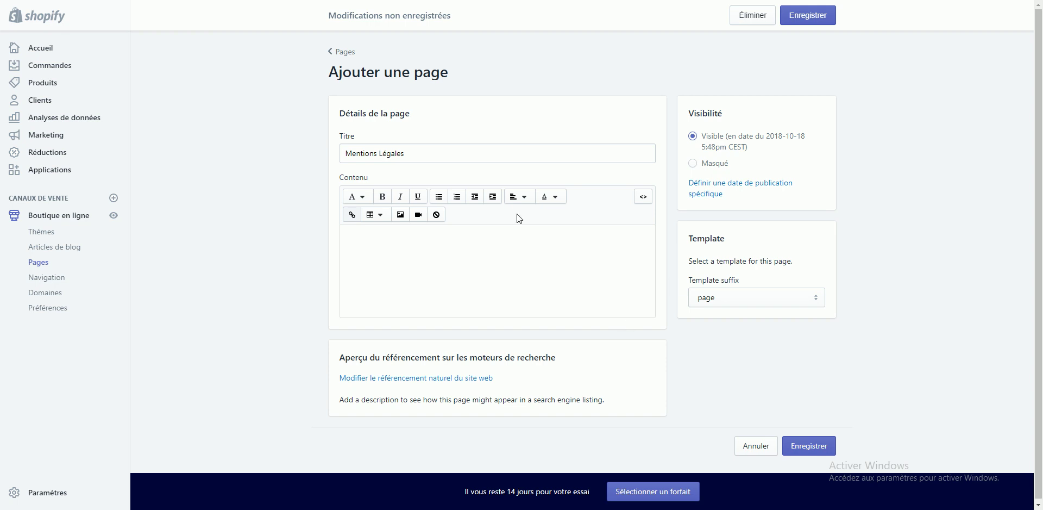
{"action": "left_click", "coordinate": [503, 235]}
Step: Paste the legal-notice HTML into the page's HTML source view and save Mentions Légales
{"action": "key", "text": "ctrl+v"}
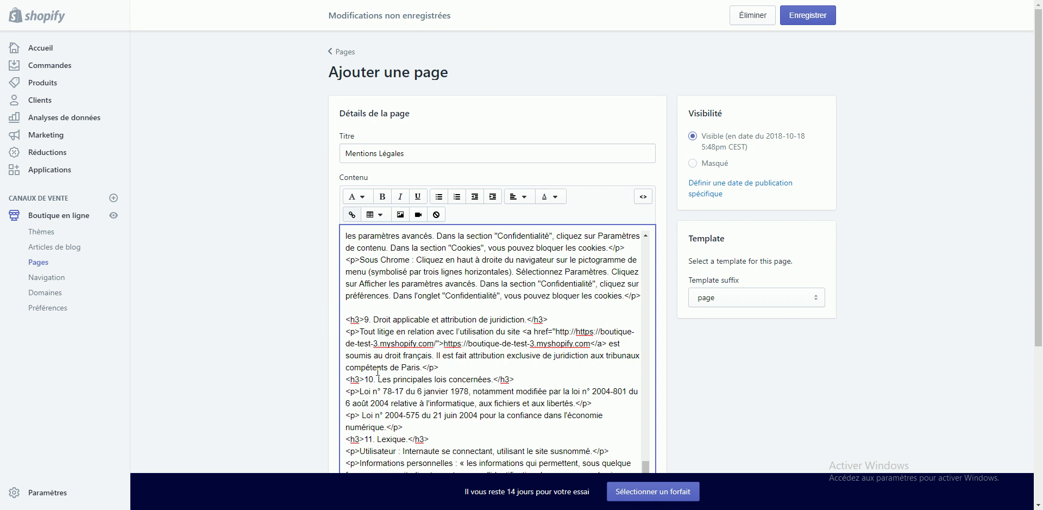
{"action": "key", "text": "ctrl+z"}
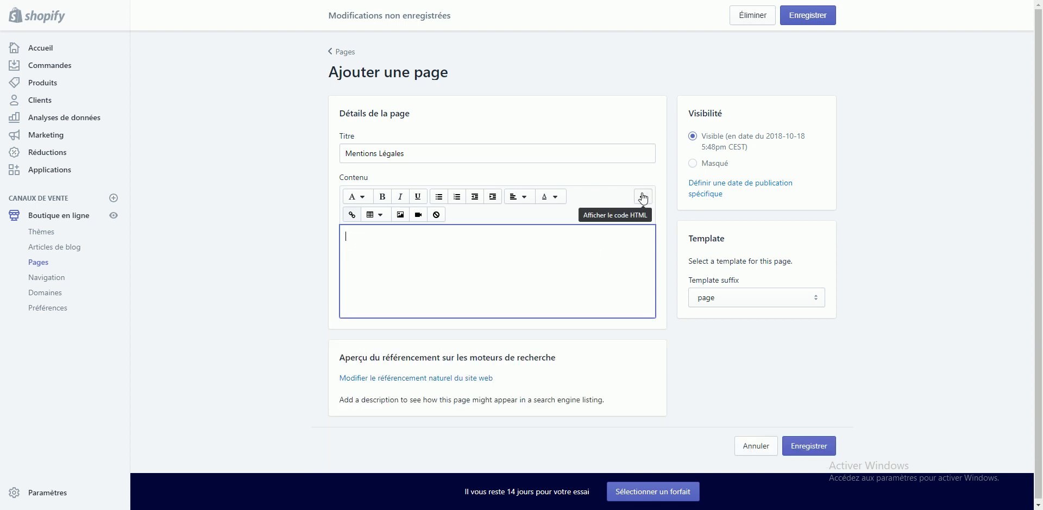
{"action": "left_click", "coordinate": [644, 199]}
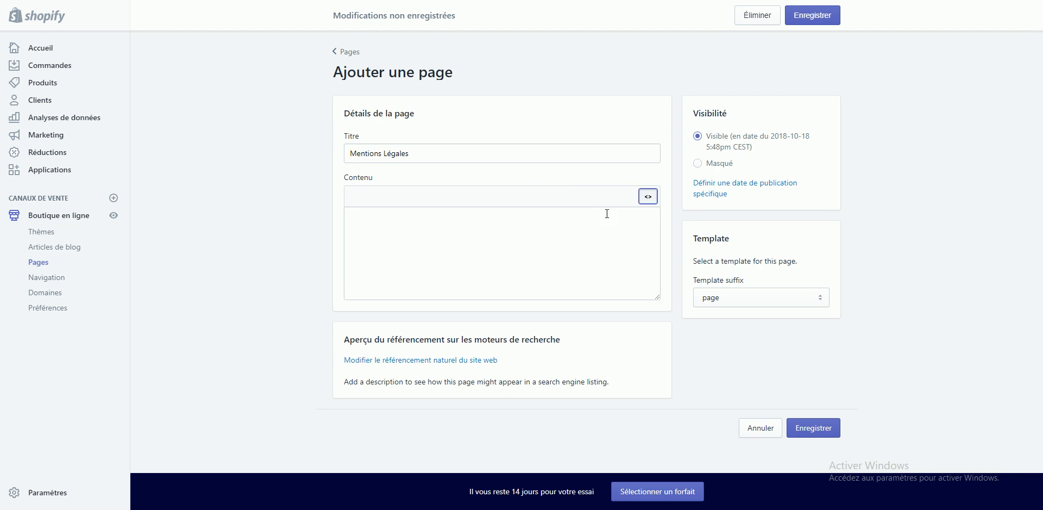
{"action": "key", "text": "ctrl+v"}
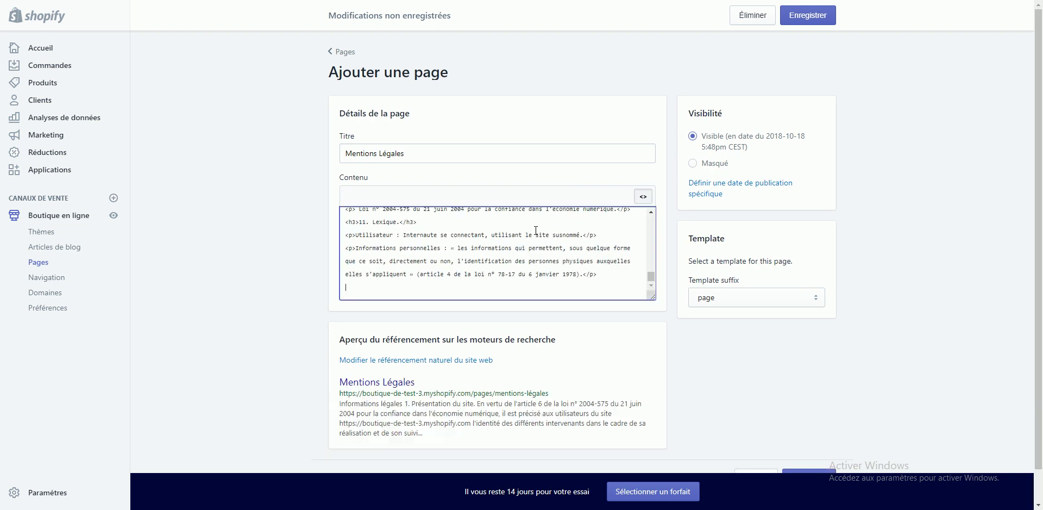
{"action": "scroll", "coordinate": [596, 368], "scroll_direction": "down", "scroll_amount": 1}
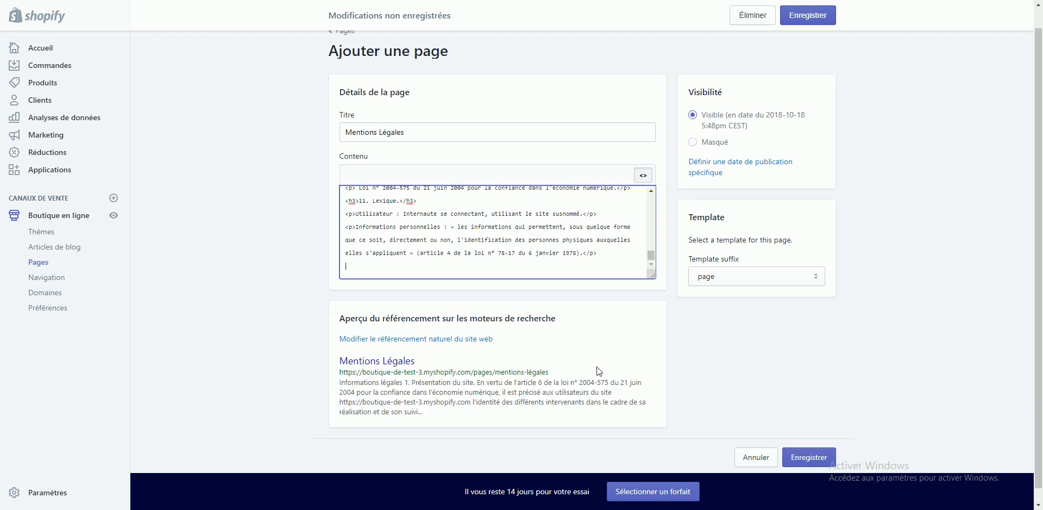
{"action": "left_click", "coordinate": [821, 446]}
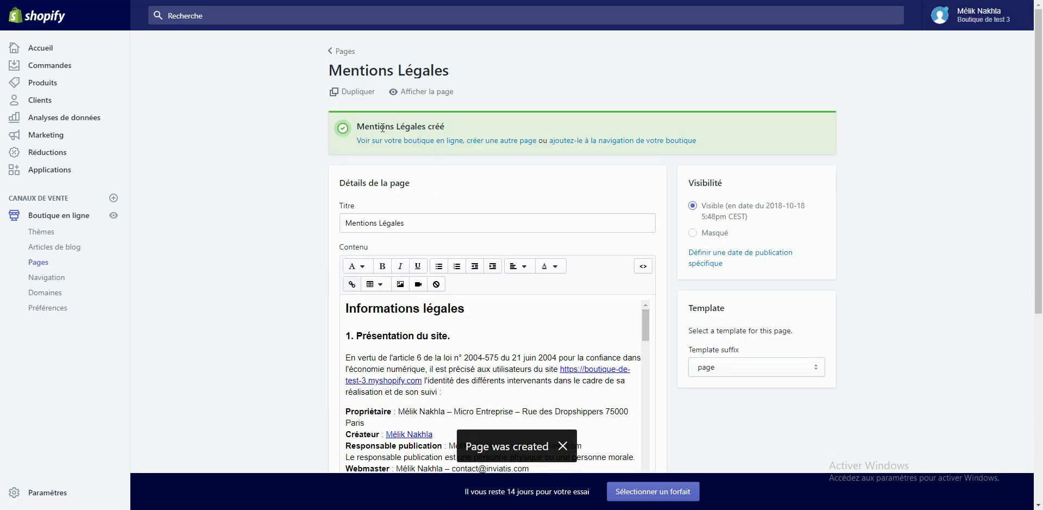
{"action": "right_click", "coordinate": [397, 141]}
{"action": "left_click", "coordinate": [424, 150]}
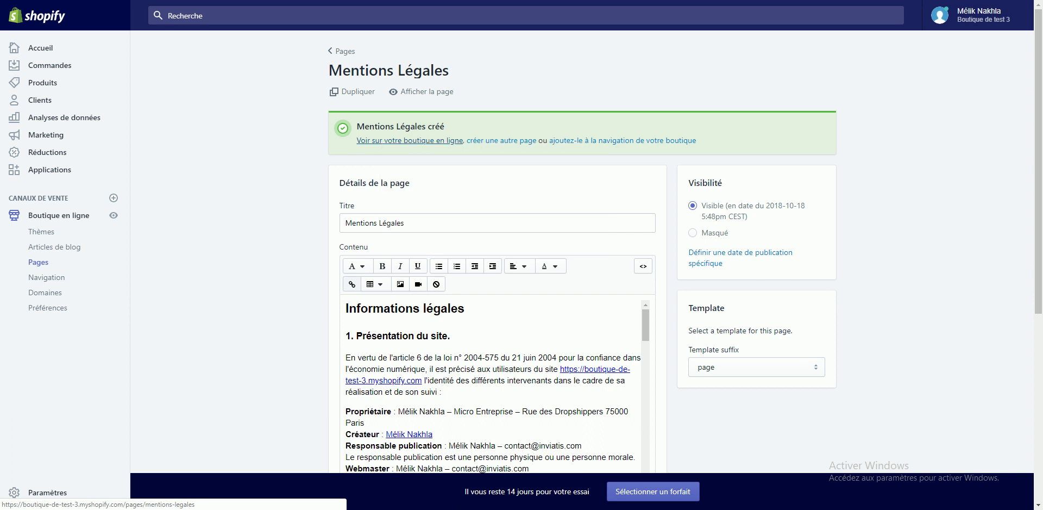
{"action": "key", "text": "ctrl+Tab"}
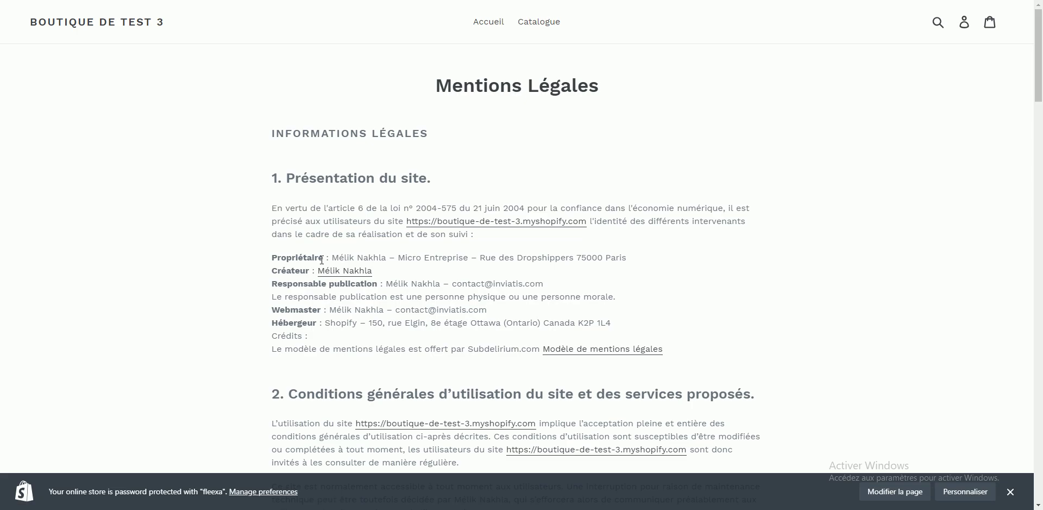
{"action": "scroll", "coordinate": [332, 278], "scroll_direction": "down", "scroll_amount": 3}
{"action": "scroll", "coordinate": [239, 228], "scroll_direction": "up", "scroll_amount": 2}
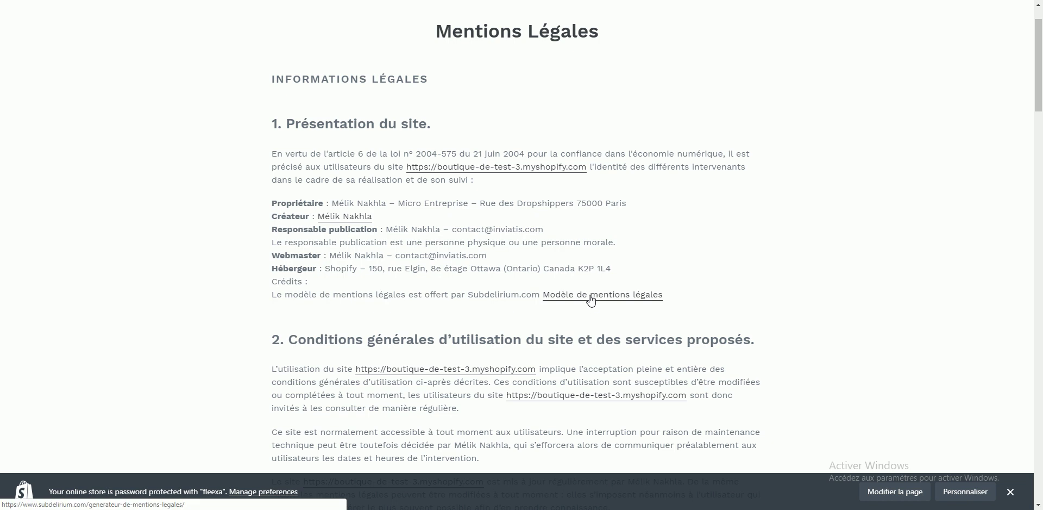
{"action": "scroll", "coordinate": [574, 281], "scroll_direction": "down", "scroll_amount": 8}
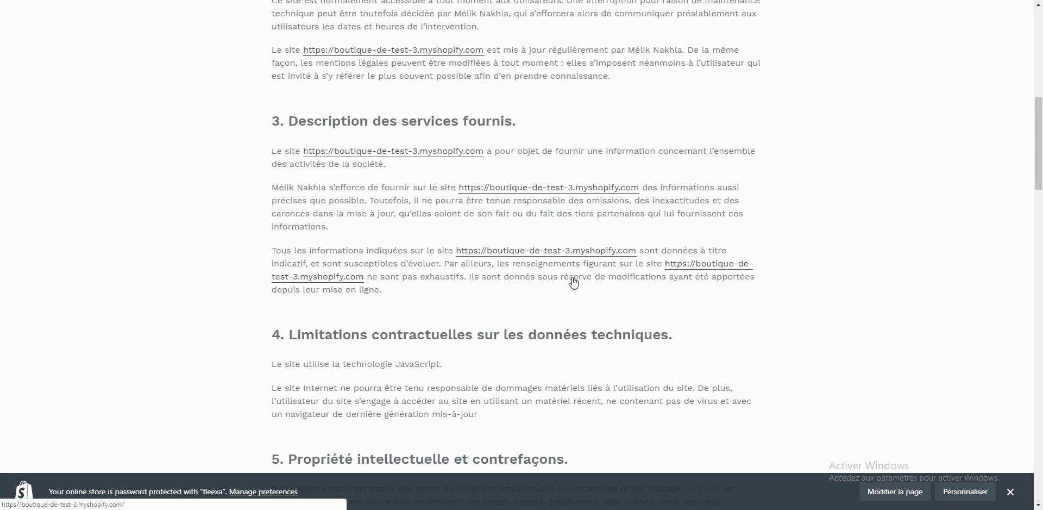
{"action": "scroll", "coordinate": [539, 255], "scroll_direction": "down", "scroll_amount": 4}
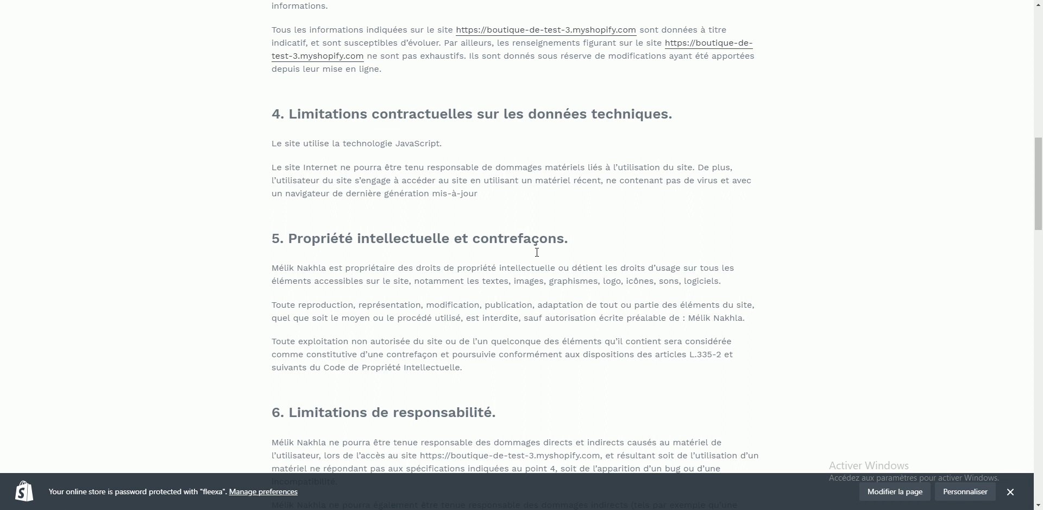
{"action": "scroll", "coordinate": [537, 253], "scroll_direction": "up", "scroll_amount": 10}
{"action": "scroll", "coordinate": [536, 247], "scroll_direction": "up", "scroll_amount": 2}
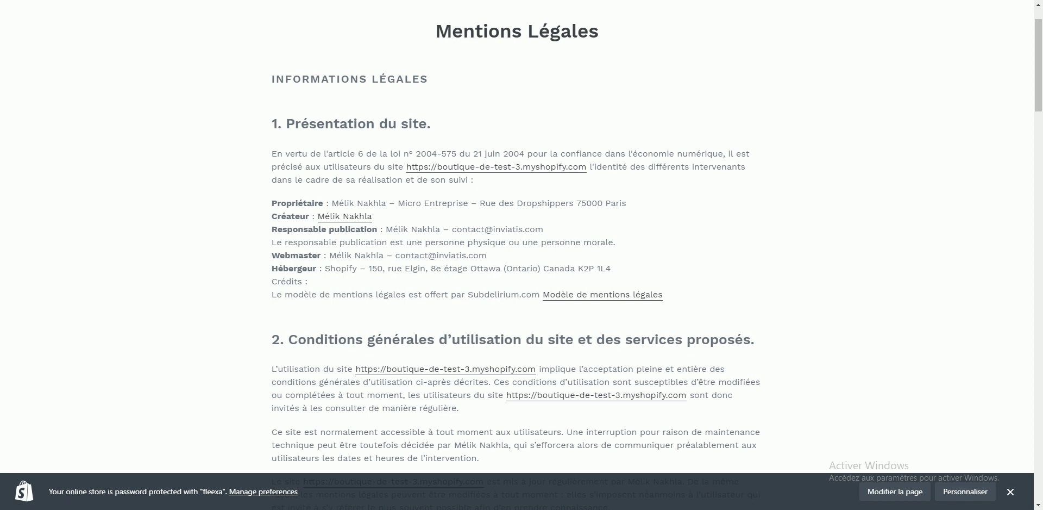
{"action": "key", "text": "ctrl+w"}
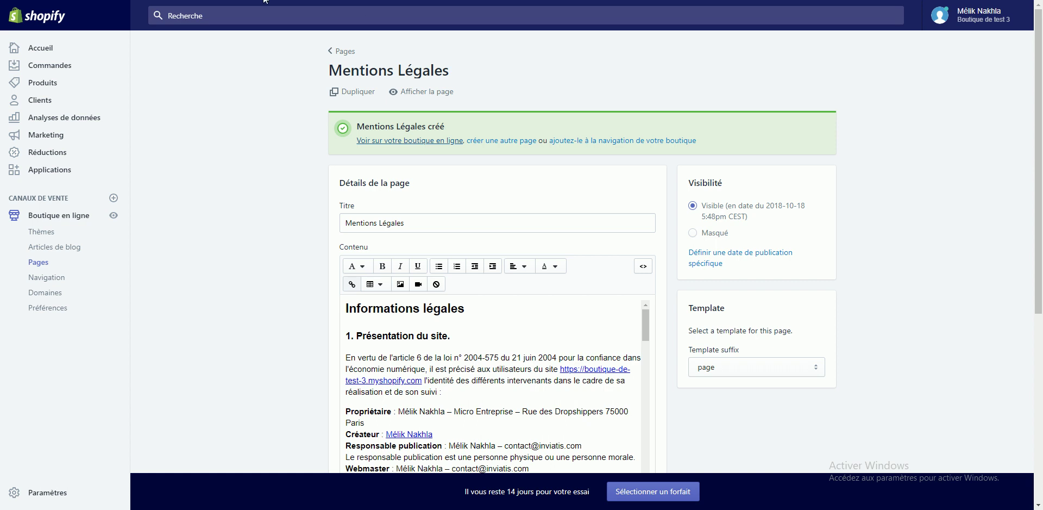
Step: Switch to the free CGV generator and skip the trial to reach its form
{"action": "key", "text": "ctrl+Tab"}
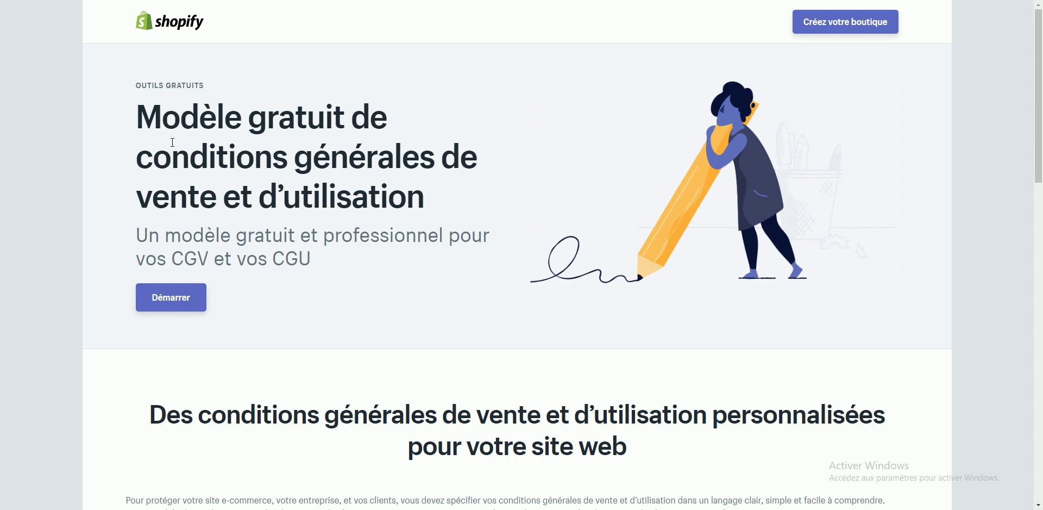
{"action": "scroll", "coordinate": [172, 142], "scroll_direction": "down", "scroll_amount": 7}
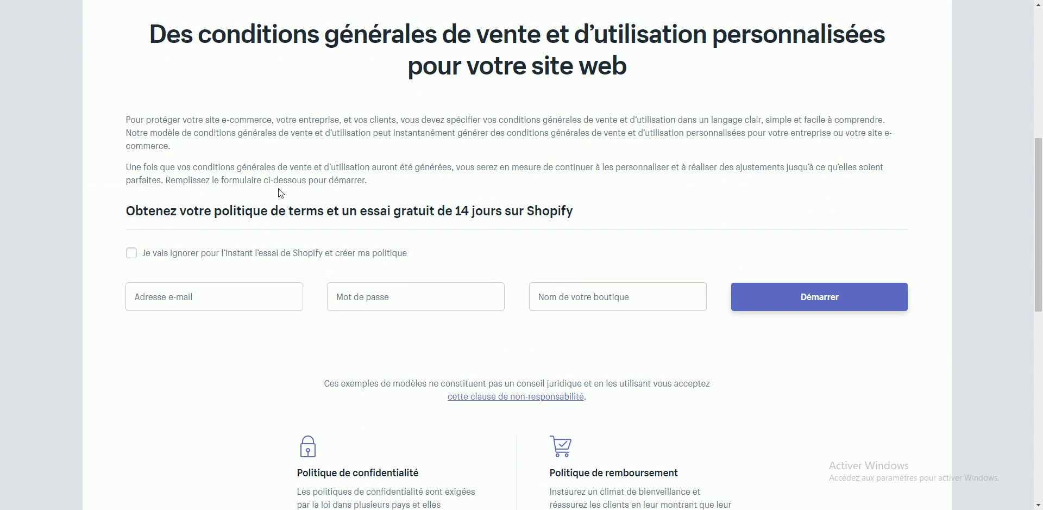
{"action": "left_click", "coordinate": [135, 259]}
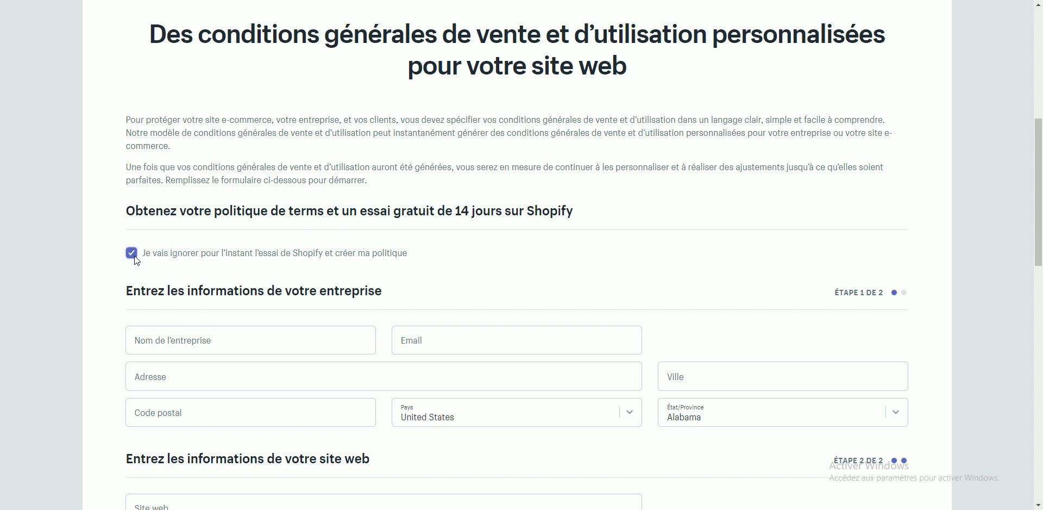
{"action": "scroll", "coordinate": [135, 255], "scroll_direction": "down", "scroll_amount": 2}
Step: Enter the company name, contact e-mail, street address, postal code and city in the form
{"action": "left_click", "coordinate": [171, 232]}
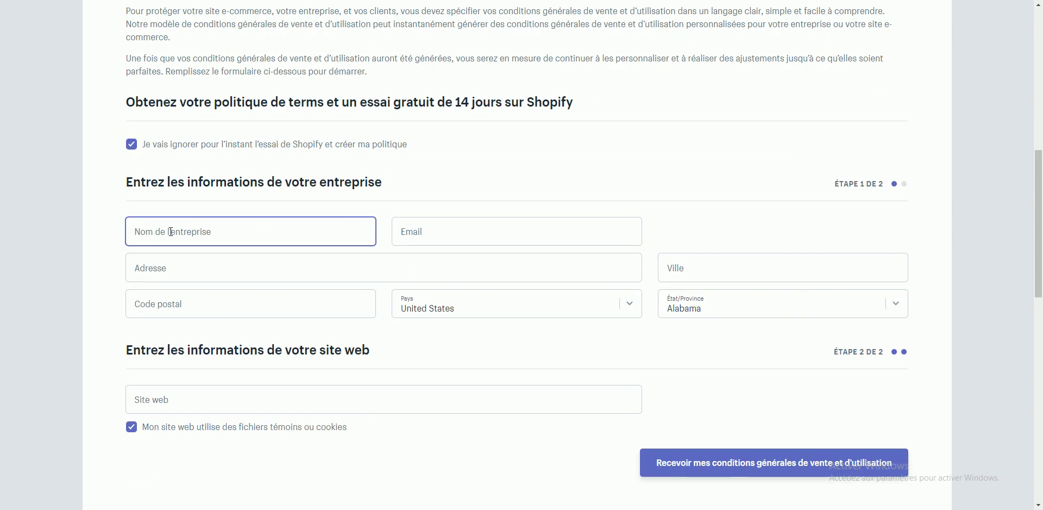
{"action": "type", "text": "Boutiqu"}
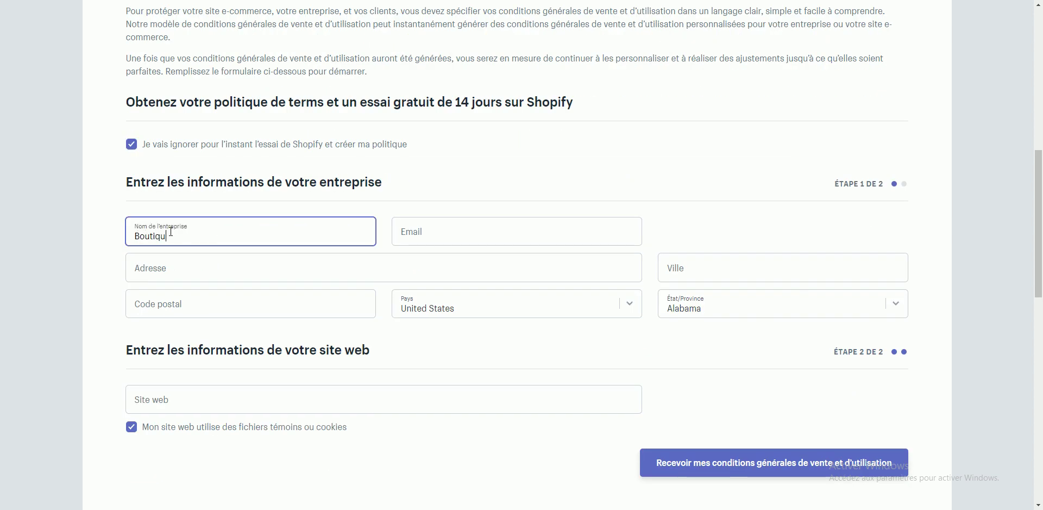
{"action": "type", "text": "e Test Mélik"}
{"action": "key", "text": "Tab"}
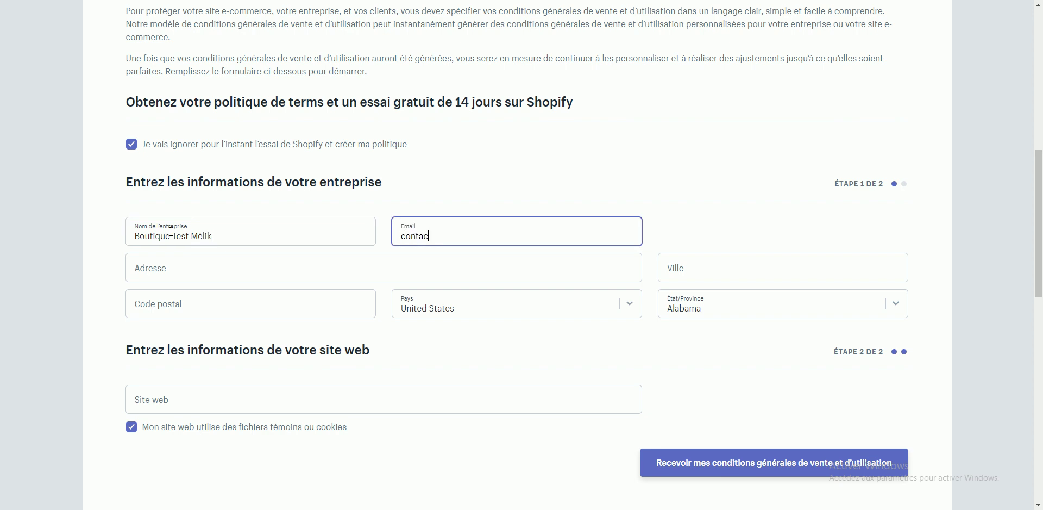
{"action": "key", "text": "Tab"}
{"action": "type", "text": "Rue des "}
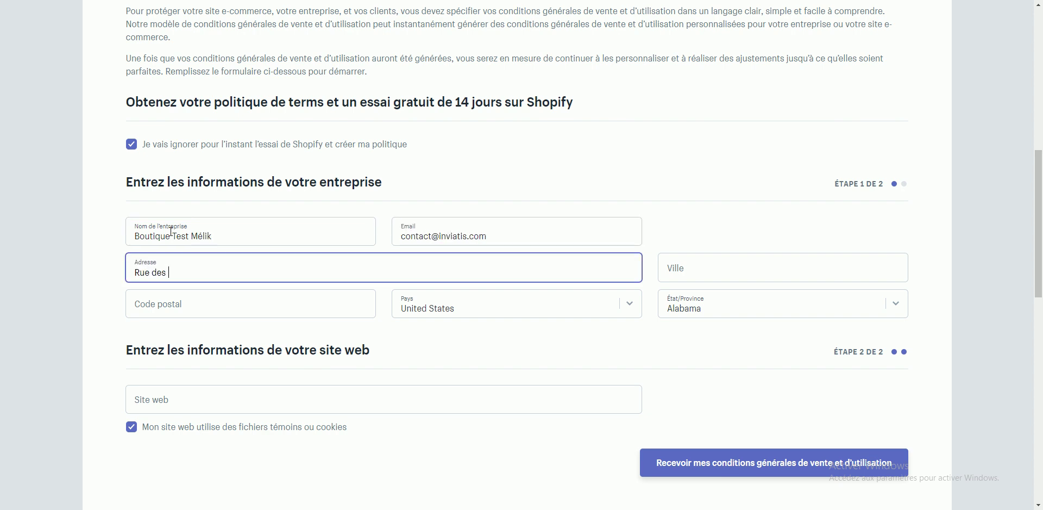
{"action": "type", "text": "Dropshippers"}
{"action": "key", "text": "Tab"}
{"action": "type", "text": "75000"}
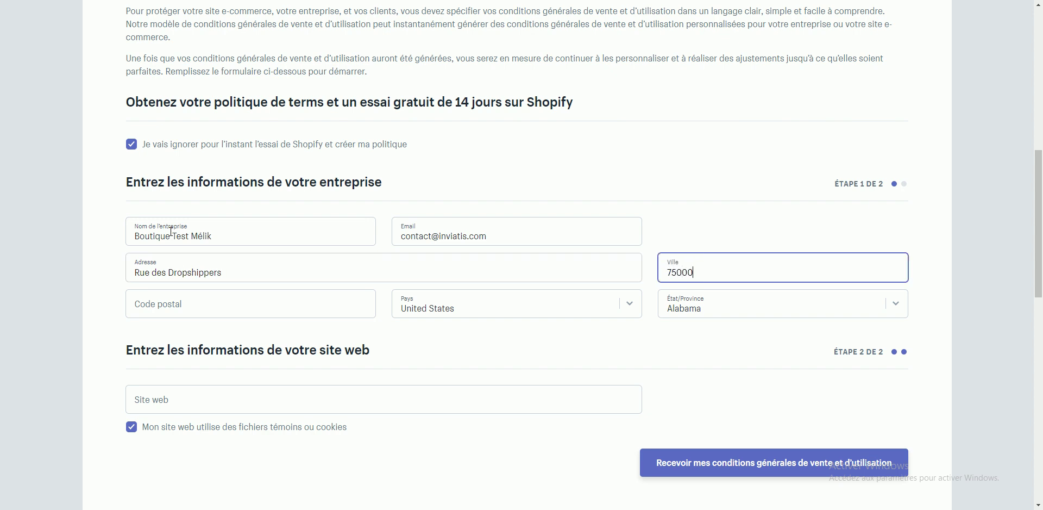
{"action": "key", "text": "Tab"}
{"action": "type", "text": "Paris"}
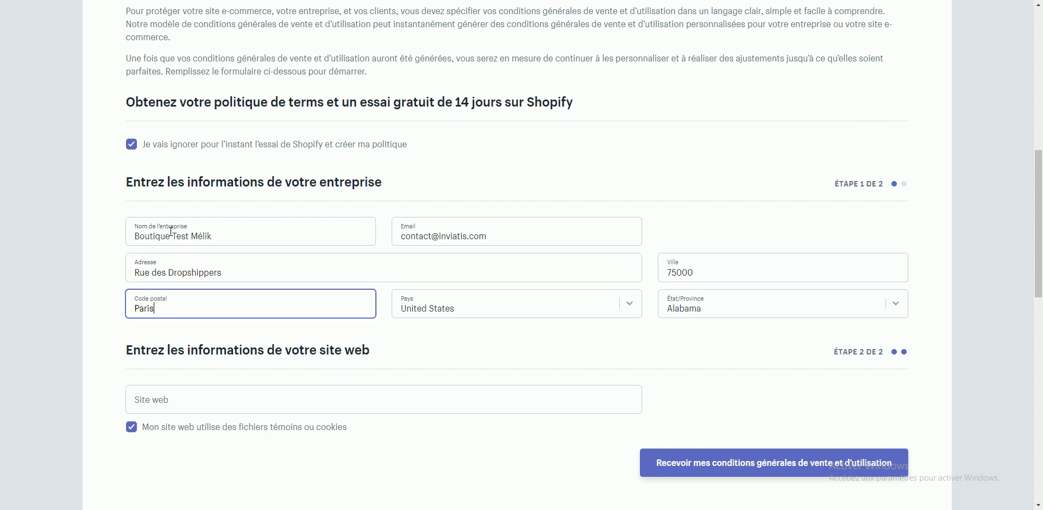
{"action": "key", "text": "Tab"}
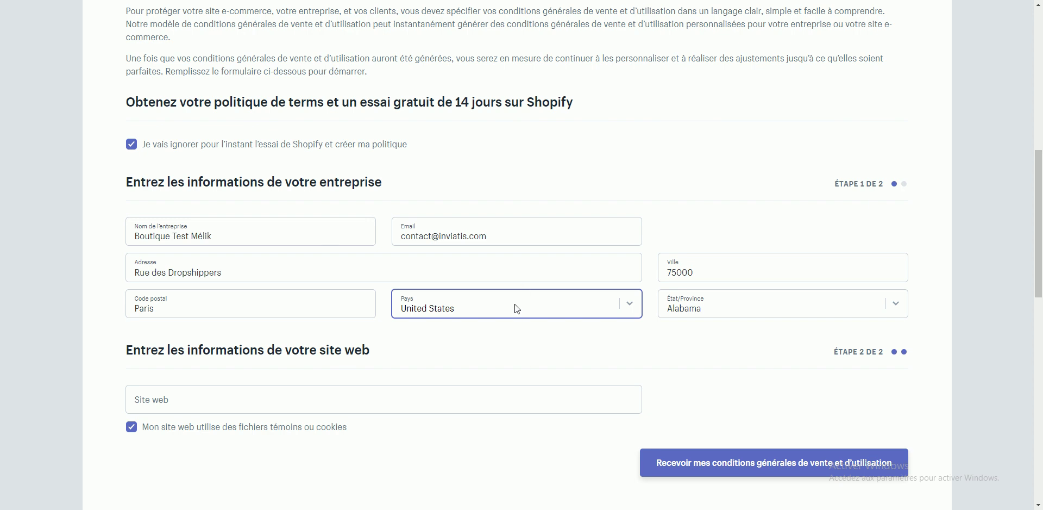
{"action": "left_click", "coordinate": [517, 308]}
{"action": "type", "text": "fr"}
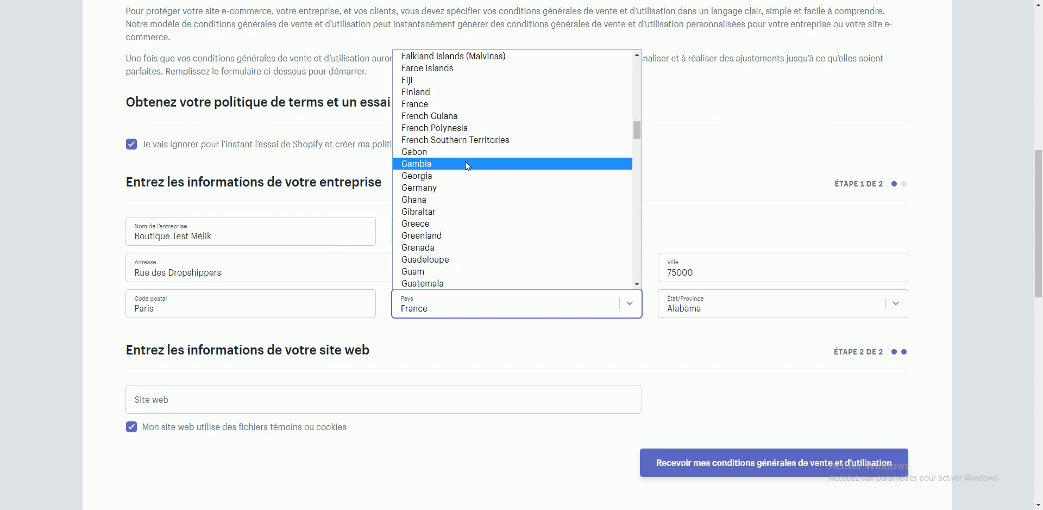
{"action": "left_click", "coordinate": [425, 103]}
{"action": "left_click", "coordinate": [725, 312]}
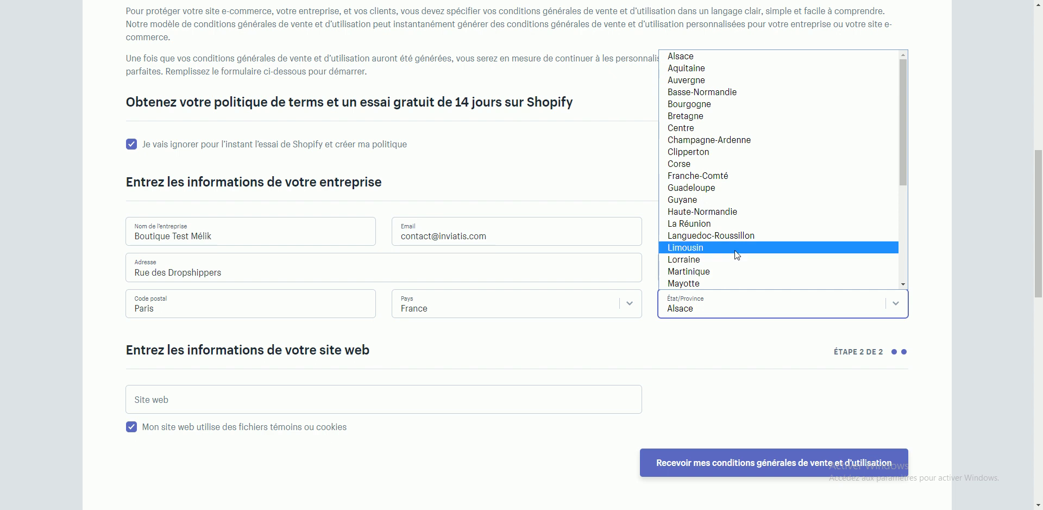
{"action": "scroll", "coordinate": [746, 224], "scroll_direction": "down", "scroll_amount": 5}
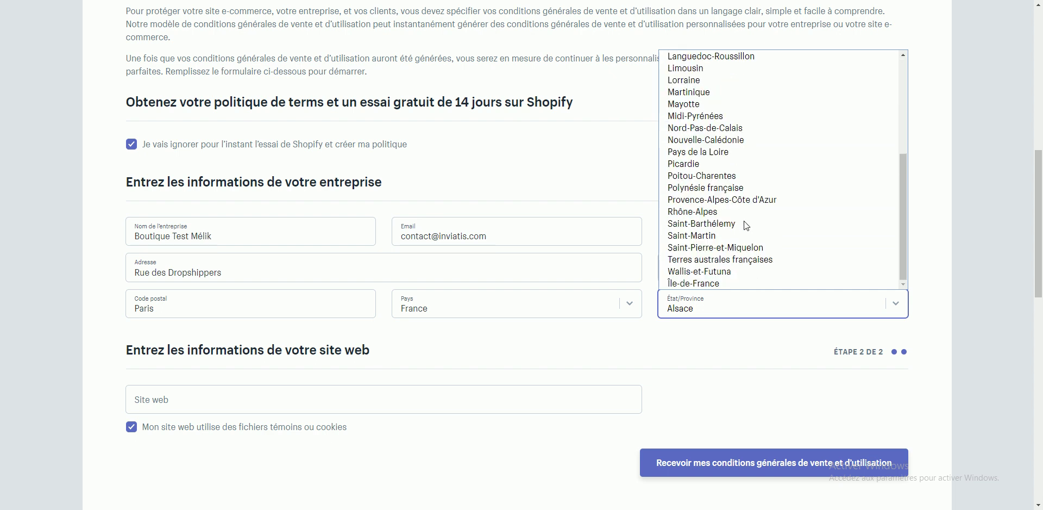
{"action": "left_click", "coordinate": [713, 283]}
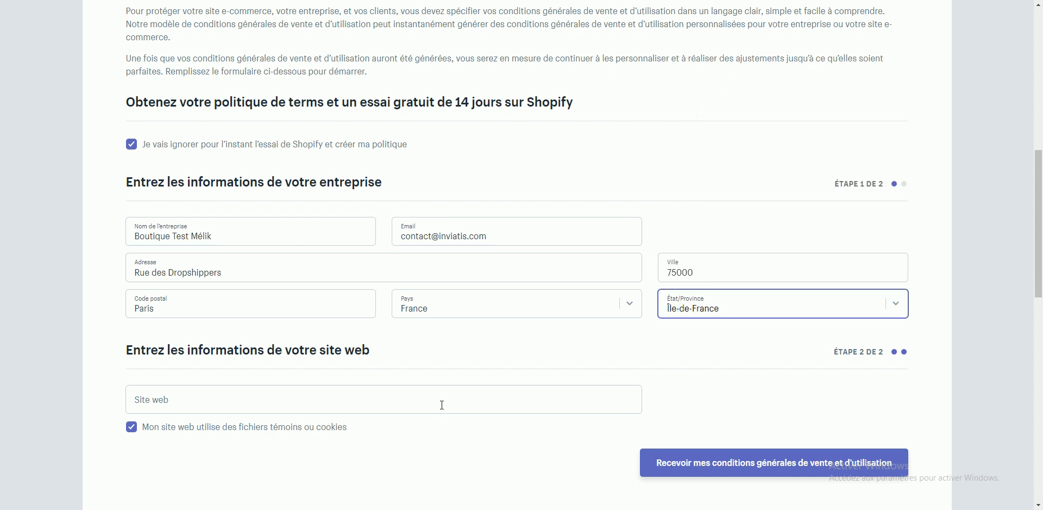
{"action": "left_click", "coordinate": [342, 394]}
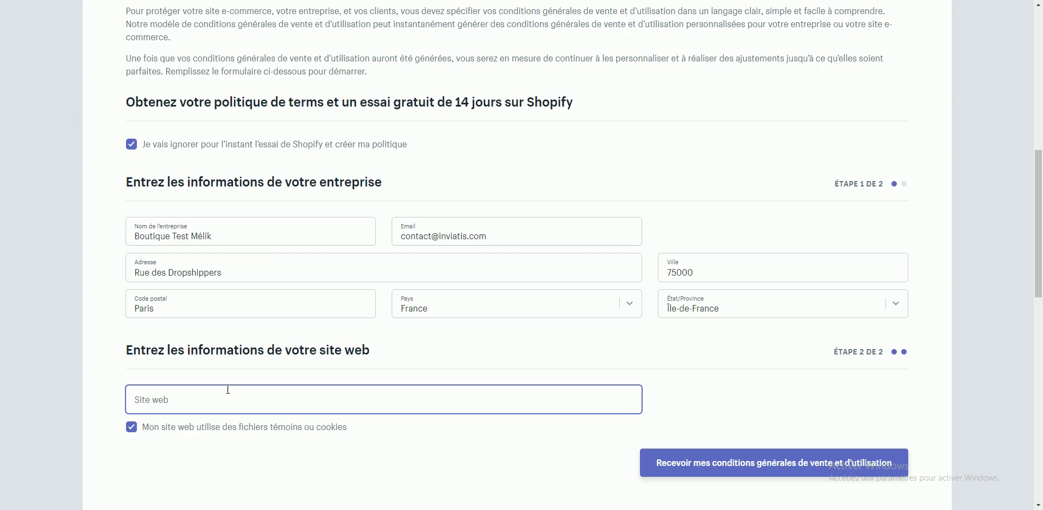
{"action": "type", "text": "https://boutique-de-test-3.myshopify.com"}
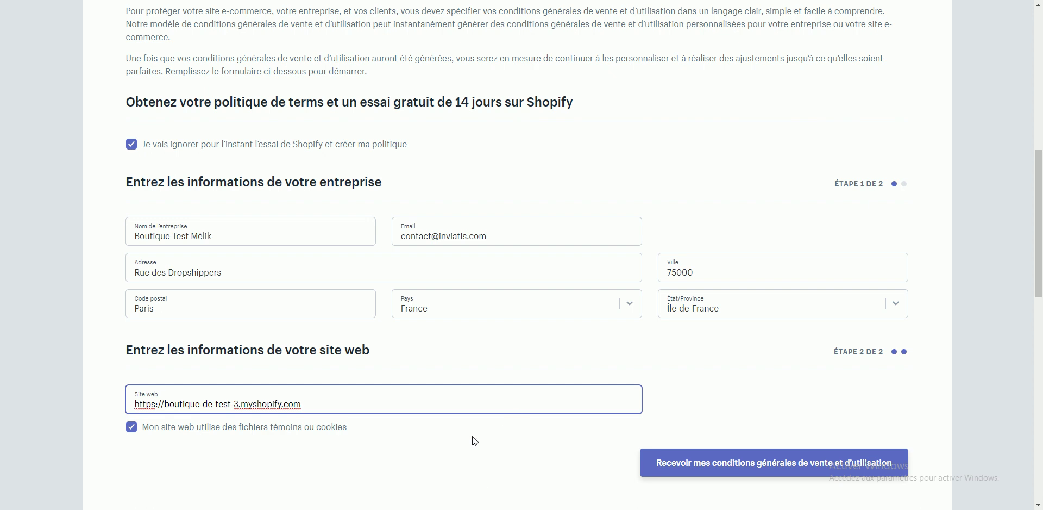
{"action": "left_click", "coordinate": [493, 475]}
{"action": "scroll", "coordinate": [628, 385], "scroll_direction": "down", "scroll_amount": 1}
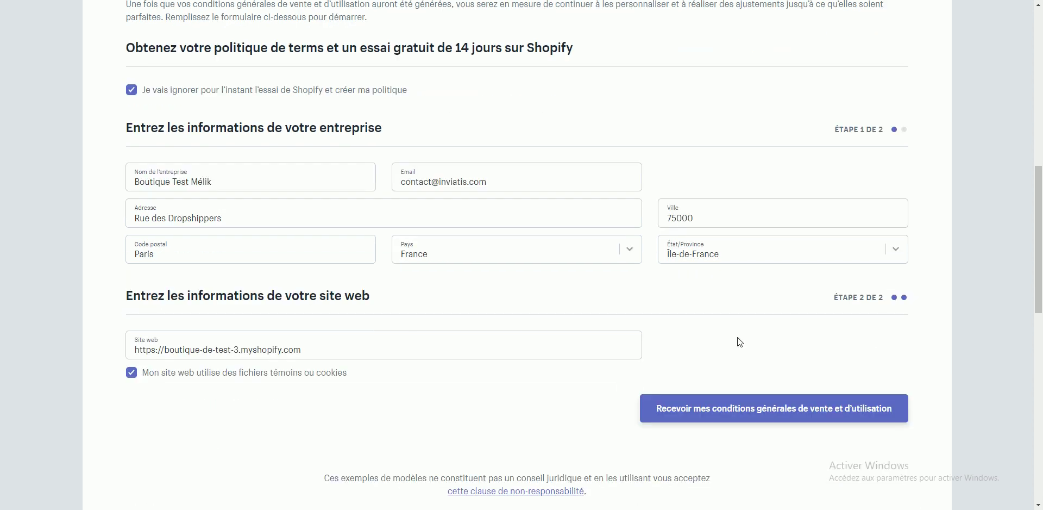
{"action": "left_click", "coordinate": [767, 414]}
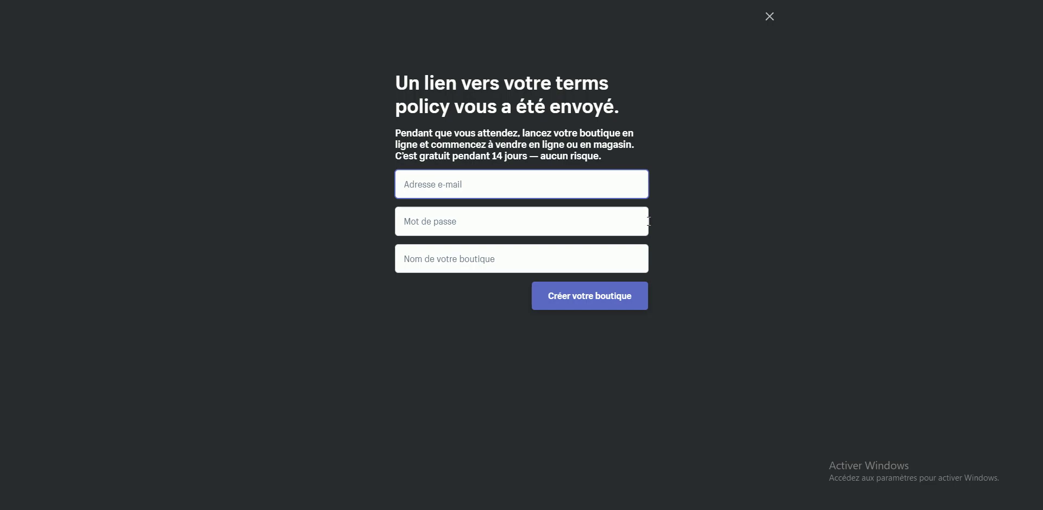
Step: Dismiss the signup overlay, copy the generated terms text, and return to the store's Pages list
{"action": "left_click_drag", "start_coordinate": [400, 81], "coordinate": [656, 107]}
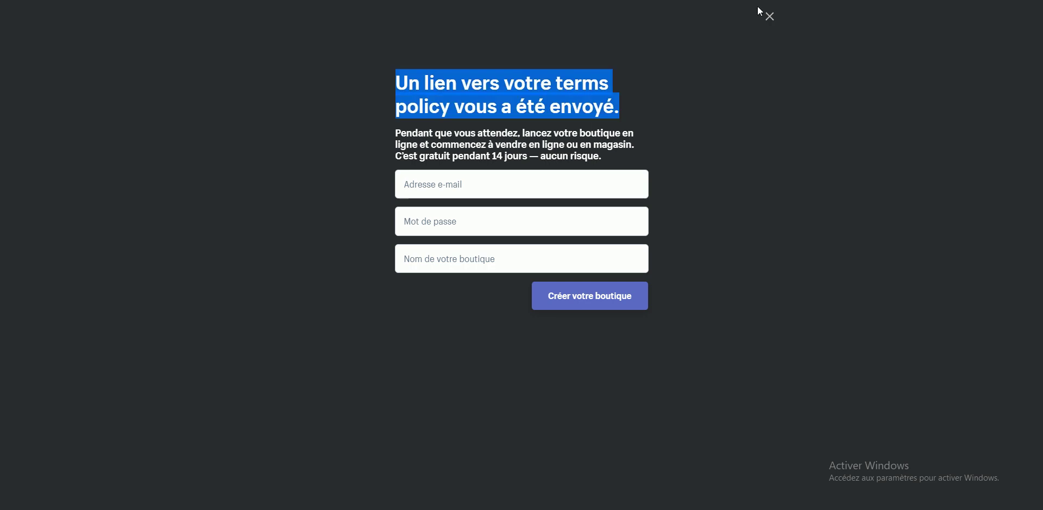
{"action": "left_click", "coordinate": [770, 18]}
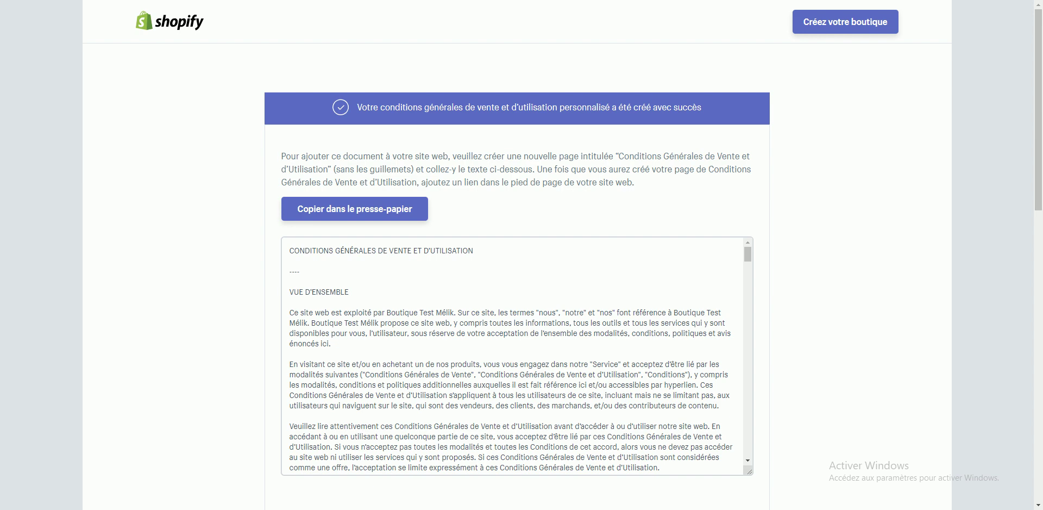
{"action": "left_click", "coordinate": [350, 207]}
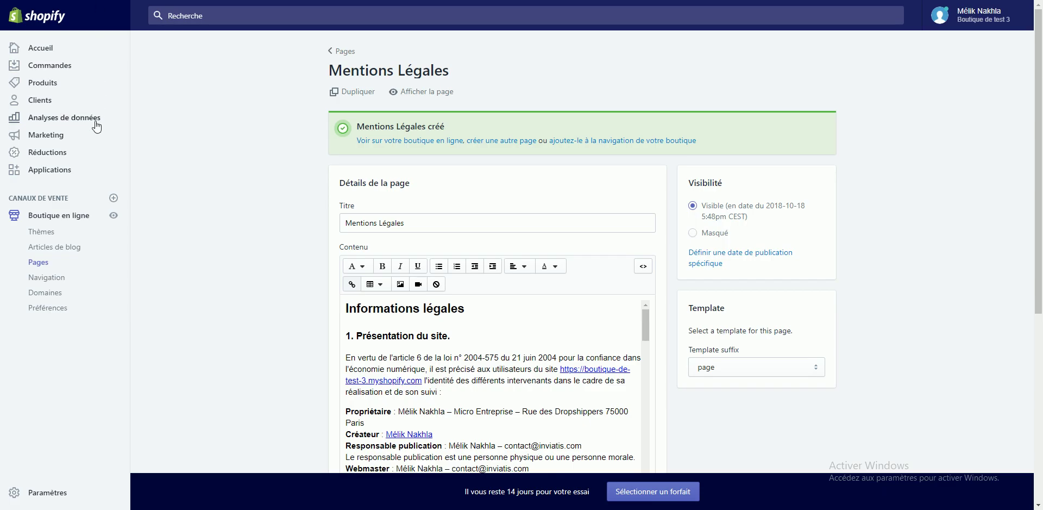
{"action": "left_click", "coordinate": [49, 272]}
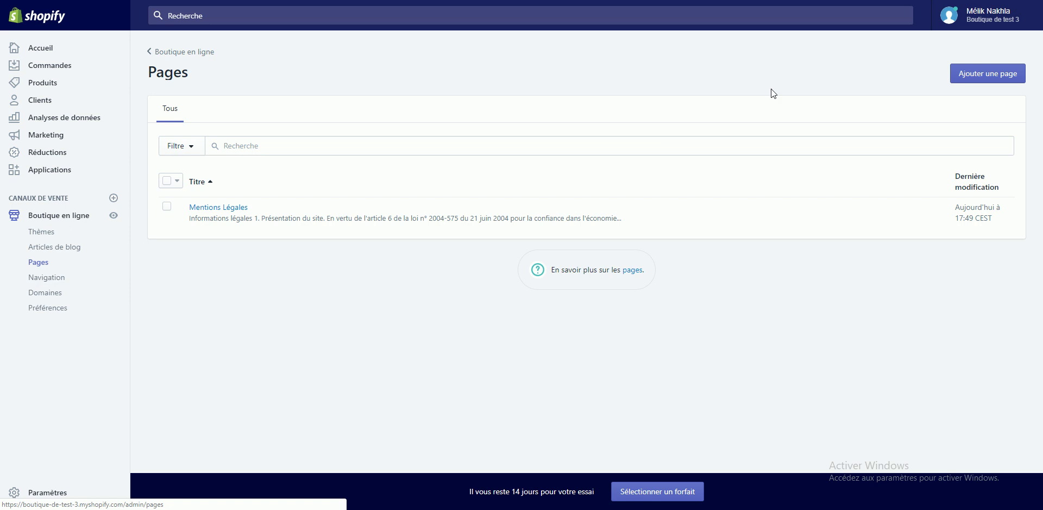
Step: Create and save a page 'Conditions Générales de Vente et d'Utilisation' with the pasted terms as content
{"action": "left_click", "coordinate": [992, 82]}
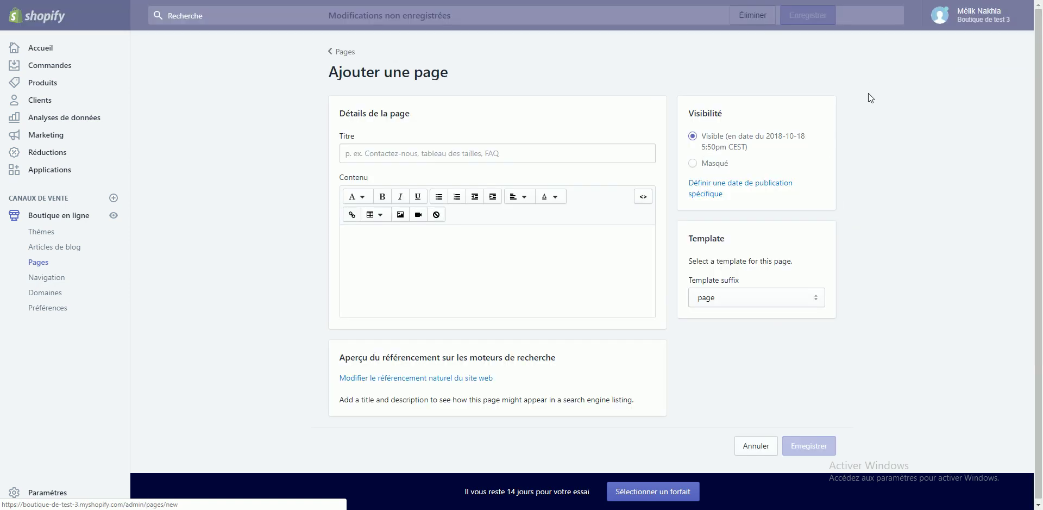
{"action": "left_click", "coordinate": [508, 150]}
{"action": "type", "text": "Cond"}
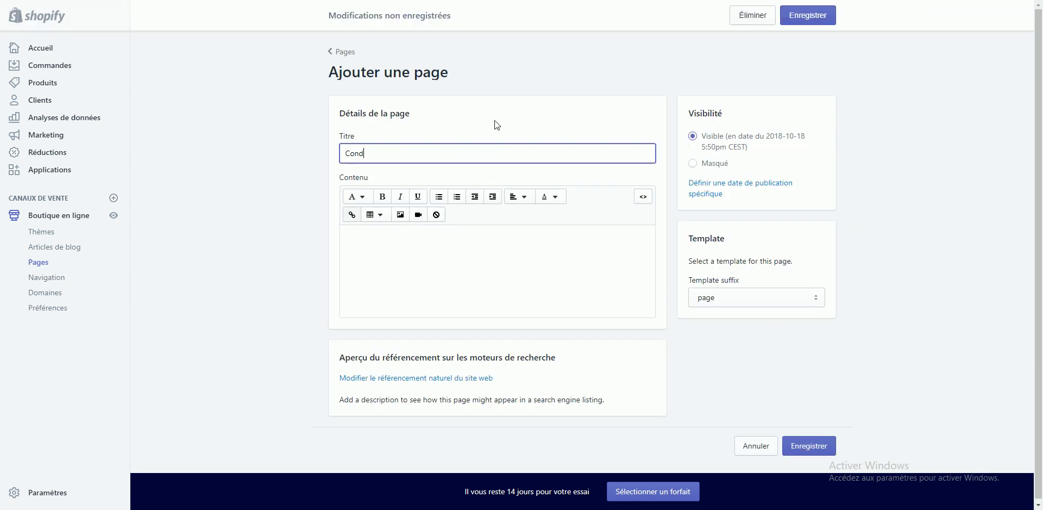
{"action": "type", "text": "itions Générales de Vente e"}
{"action": "type", "text": "t d'Utilisat"}
{"action": "type", "text": "ion"}
{"action": "key", "text": "Tab"}
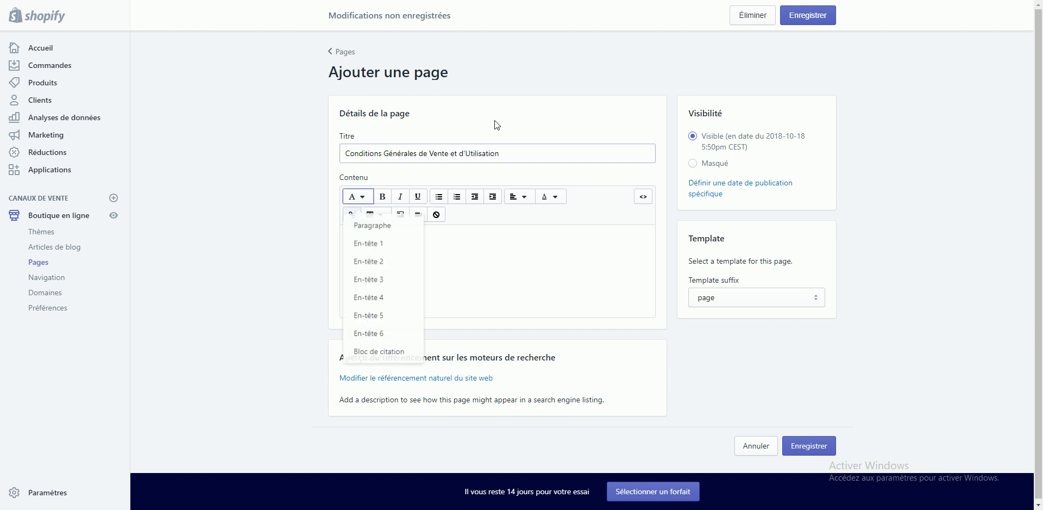
{"action": "left_click", "coordinate": [591, 268]}
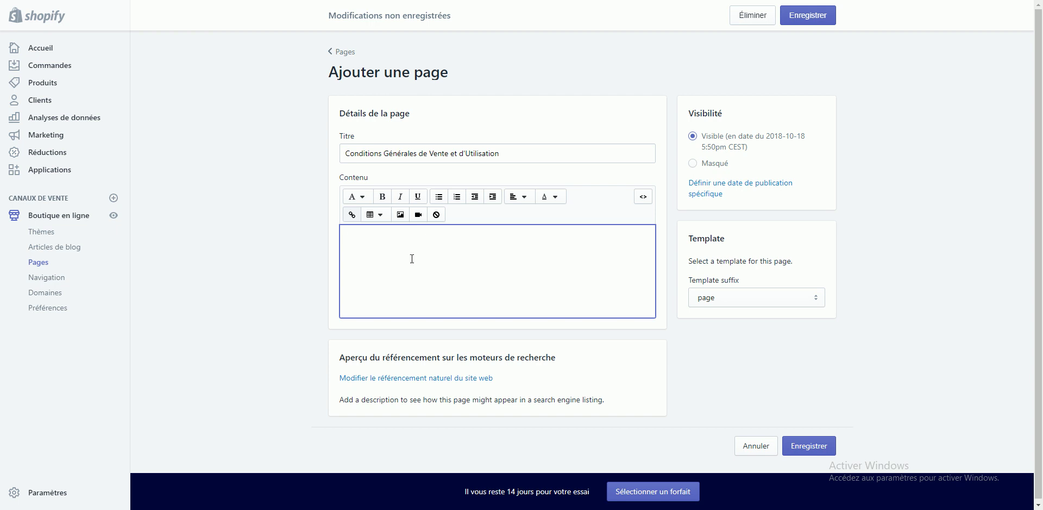
{"action": "key", "text": "ctrl+v"}
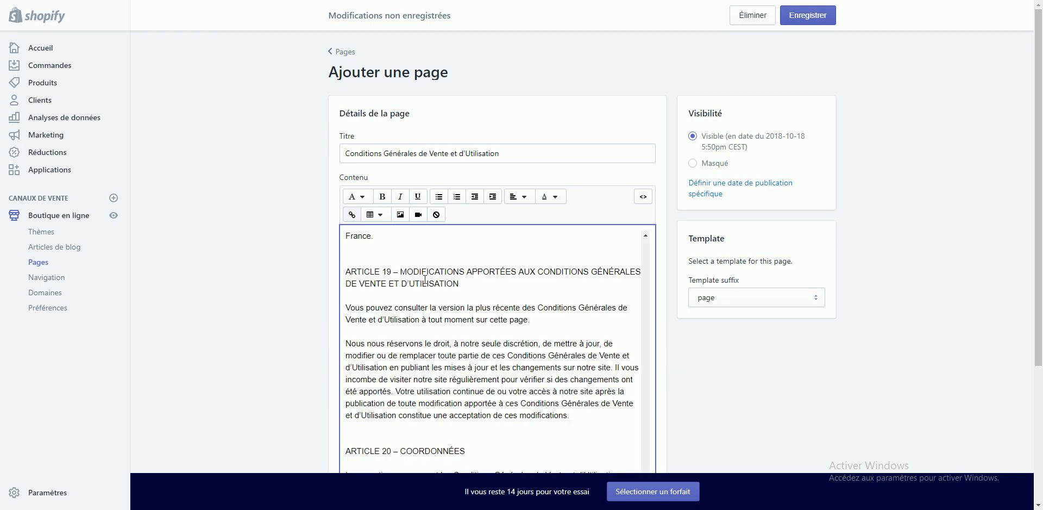
{"action": "scroll", "coordinate": [425, 279], "scroll_direction": "up", "scroll_amount": 10}
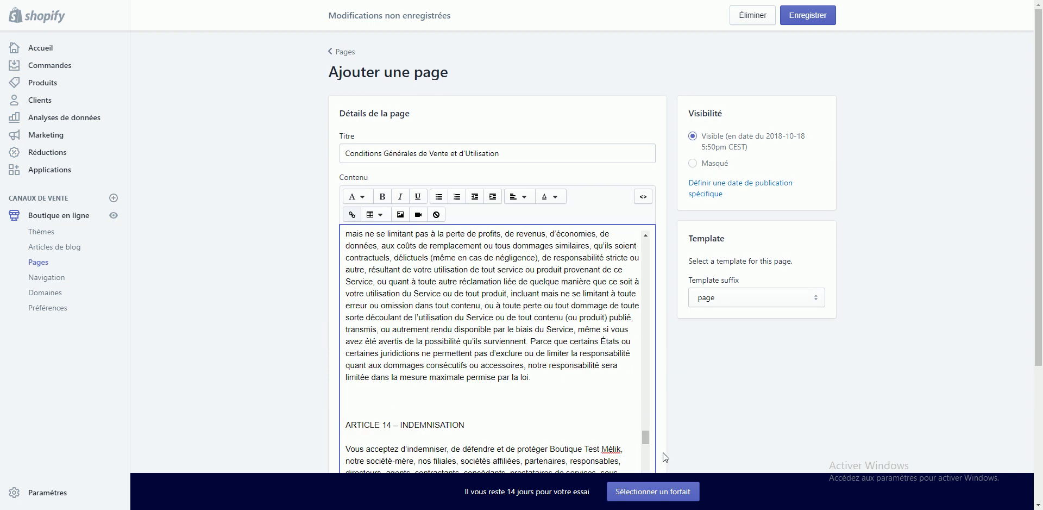
{"action": "left_click_drag", "start_coordinate": [645, 437], "coordinate": [640, 238]}
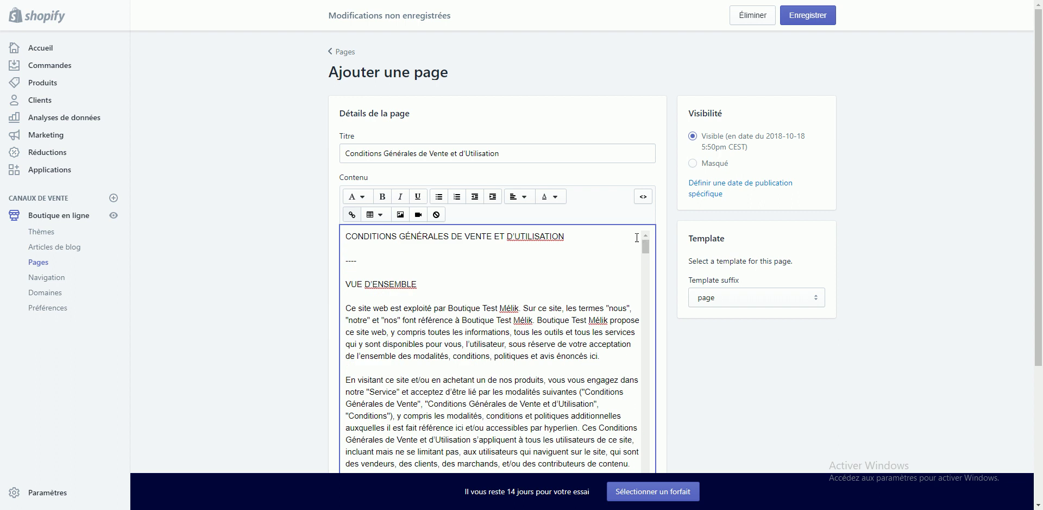
{"action": "left_click", "coordinate": [812, 17]}
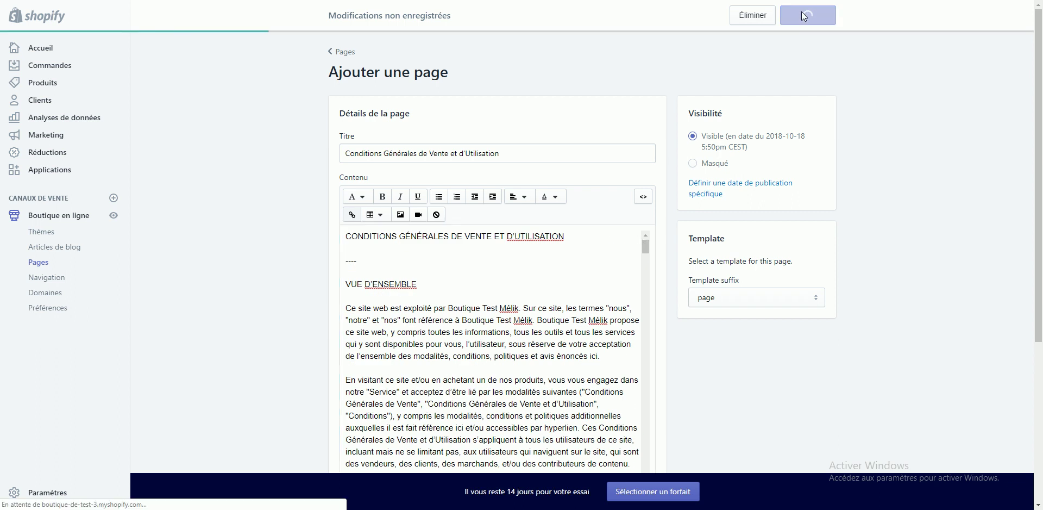
Step: View the new terms page on the storefront, then return to the generator tab
{"action": "right_click", "coordinate": [387, 146]}
{"action": "left_click", "coordinate": [389, 151]}
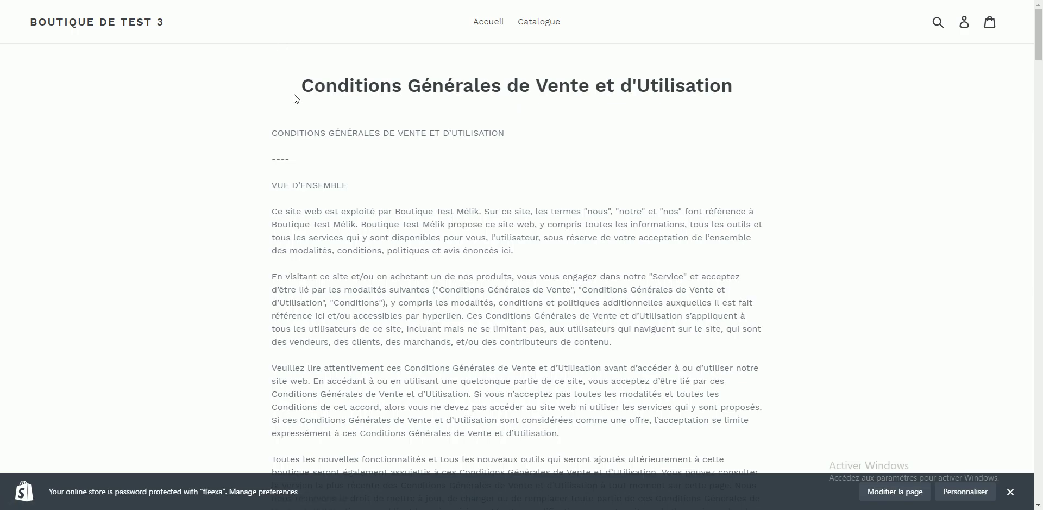
{"action": "left_click_drag", "start_coordinate": [298, 90], "coordinate": [732, 76]}
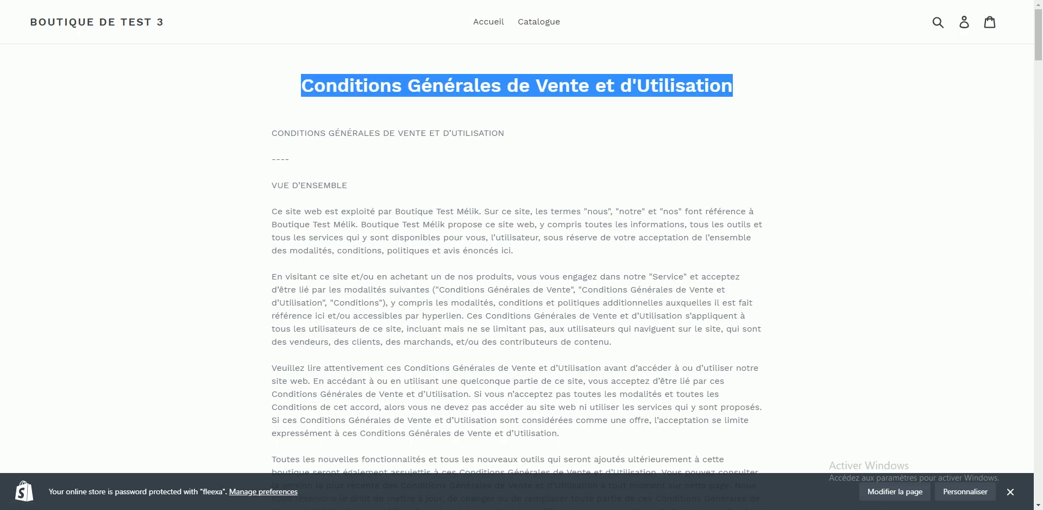
{"action": "key", "text": "ctrl+shift+Tab"}
{"action": "key", "text": "ctrl+shift+Tab"}
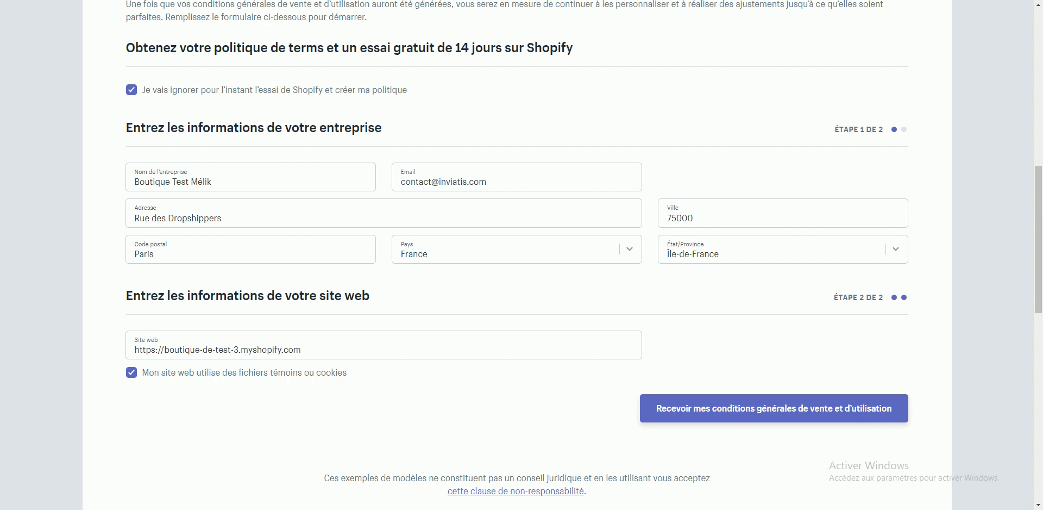
{"action": "key", "text": "ctrl+shift+Tab"}
Step: Skip the trial on the privacy and refund policy generators to reveal their forms
{"action": "scroll", "coordinate": [238, 250], "scroll_direction": "down", "scroll_amount": 5}
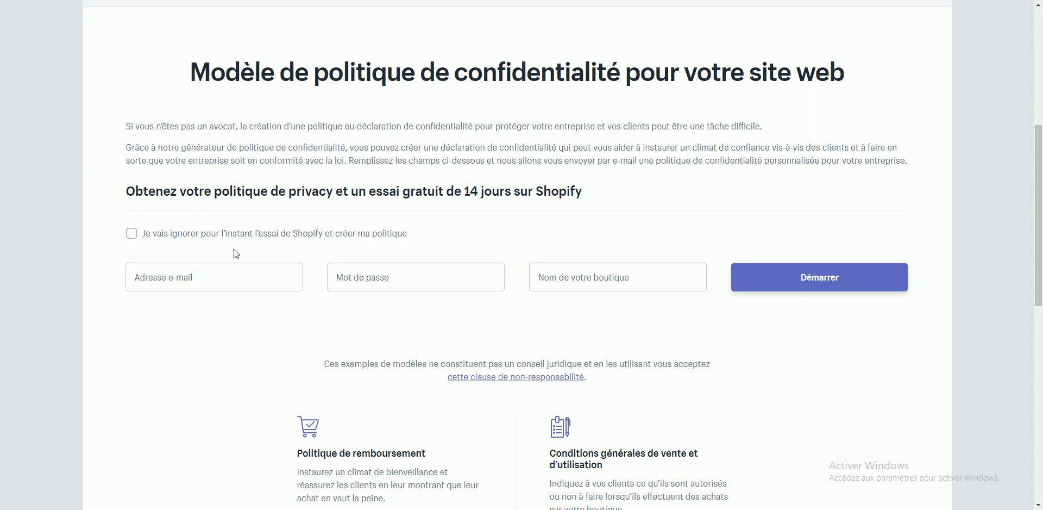
{"action": "left_click", "coordinate": [220, 235]}
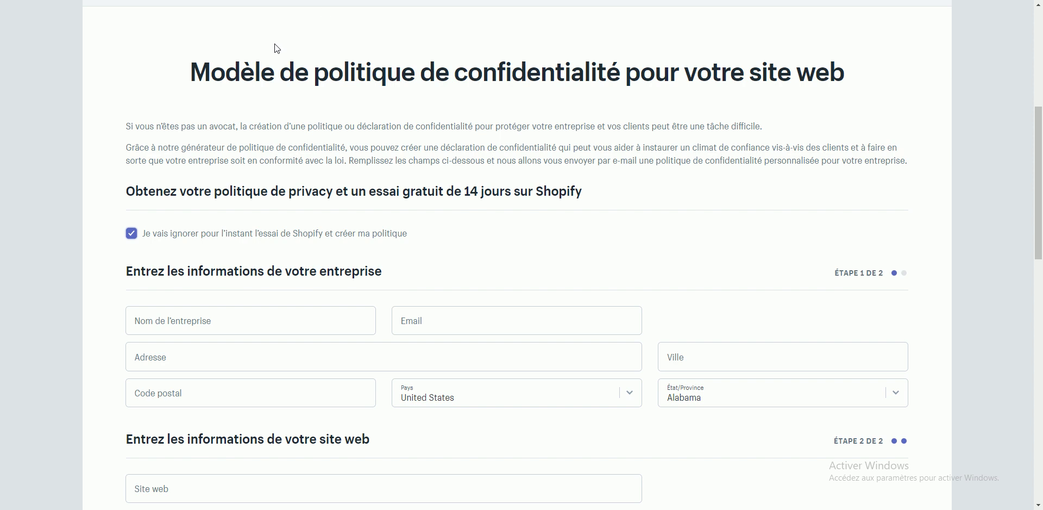
{"action": "key", "text": "ctrl+shift+Tab"}
{"action": "scroll", "coordinate": [149, 223], "scroll_direction": "down", "scroll_amount": 5}
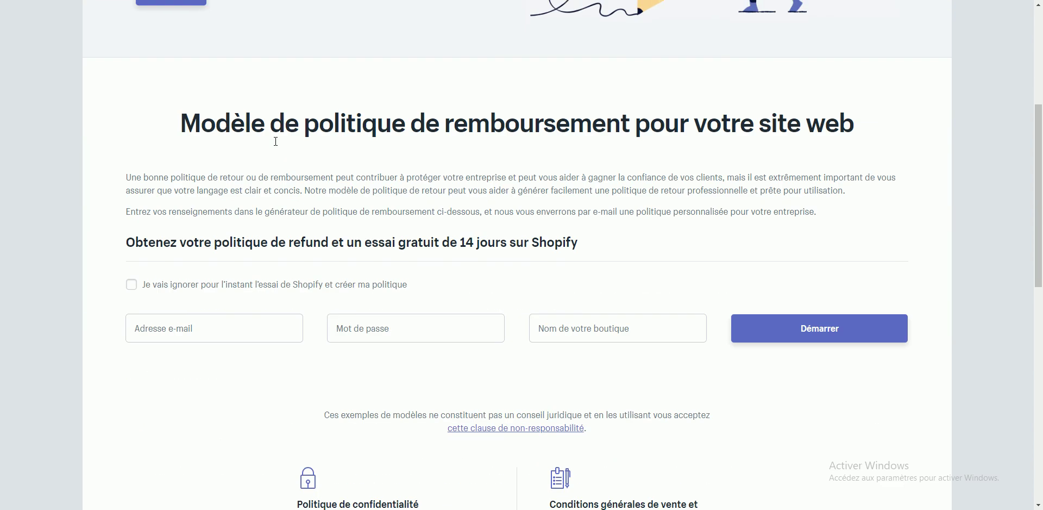
{"action": "left_click", "coordinate": [145, 226]}
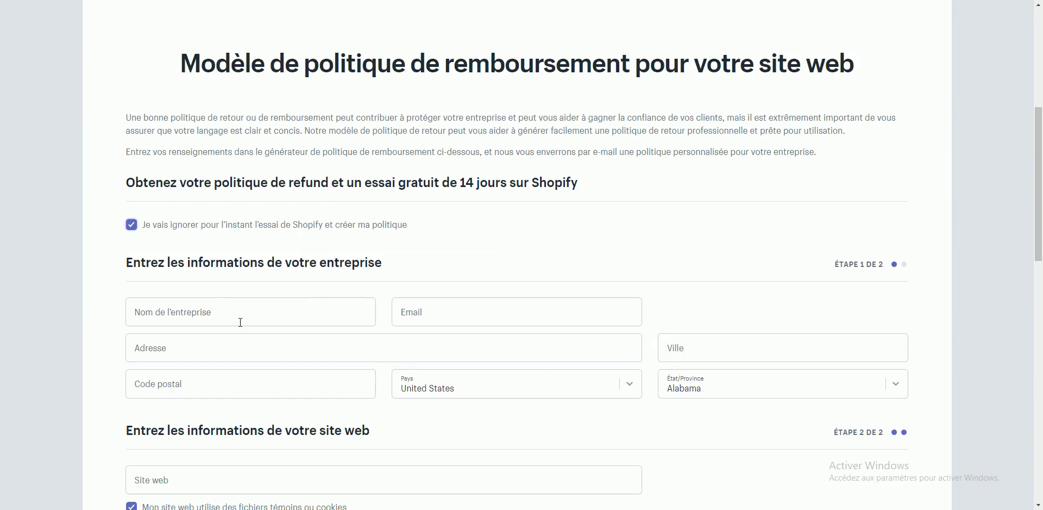
Step: Return to the new terms page in the admin and open the Apps section
{"action": "scroll", "coordinate": [241, 324], "scroll_direction": "down", "scroll_amount": 3}
{"action": "scroll", "coordinate": [823, 405], "scroll_direction": "up", "scroll_amount": 5}
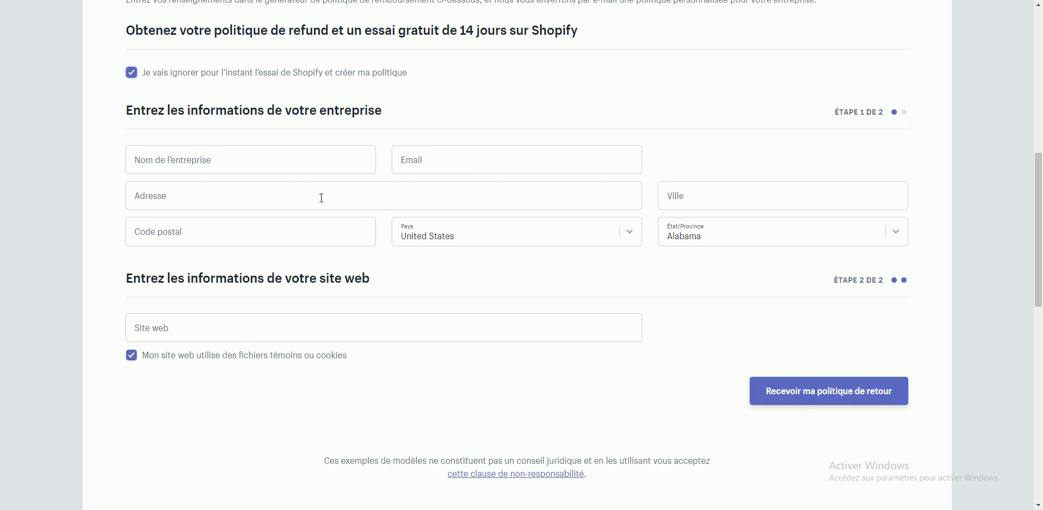
{"action": "key", "text": "ctrl+Tab"}
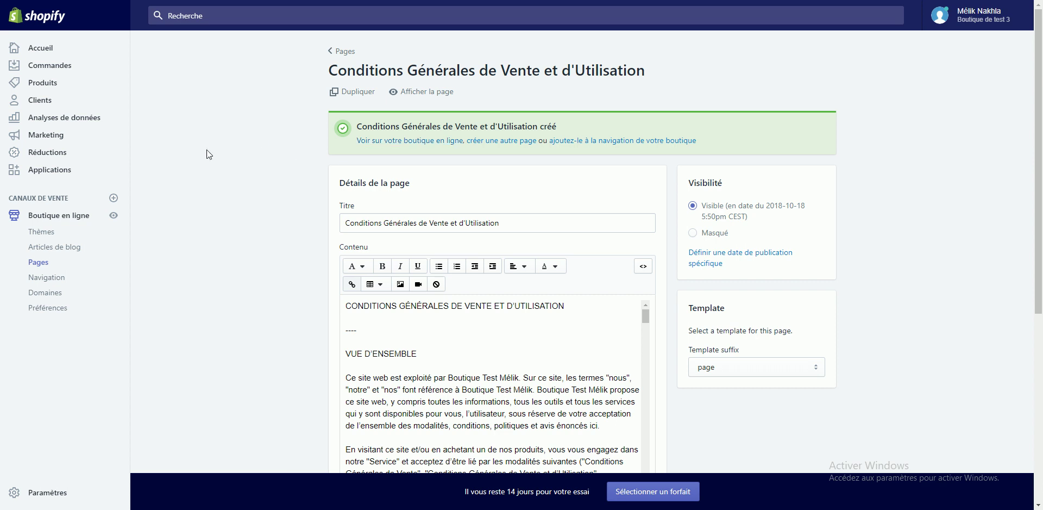
{"action": "left_click", "coordinate": [83, 171]}
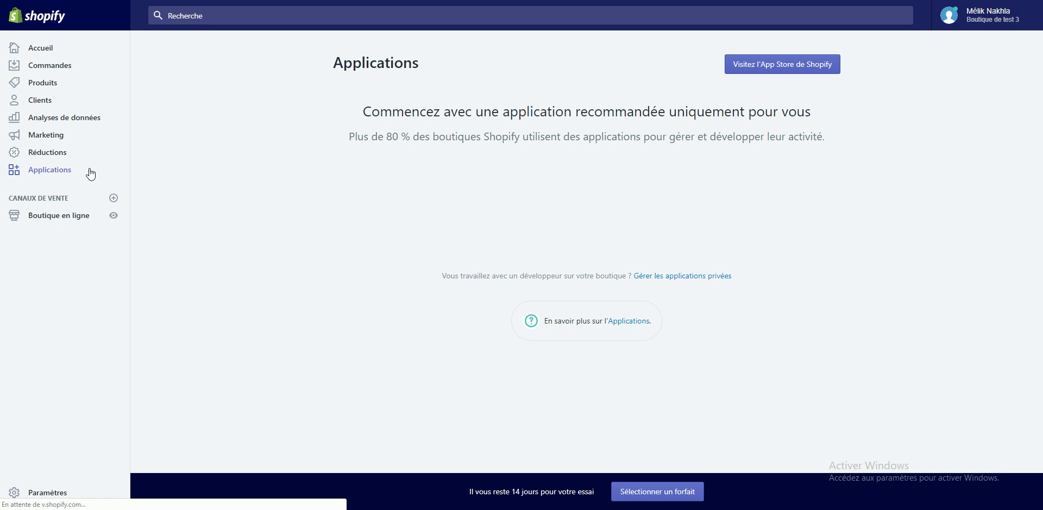
Step: Search the App Store for 'cookies' and add the EU Cookie Bar - Cookie Consent app
{"action": "left_click", "coordinate": [766, 71]}
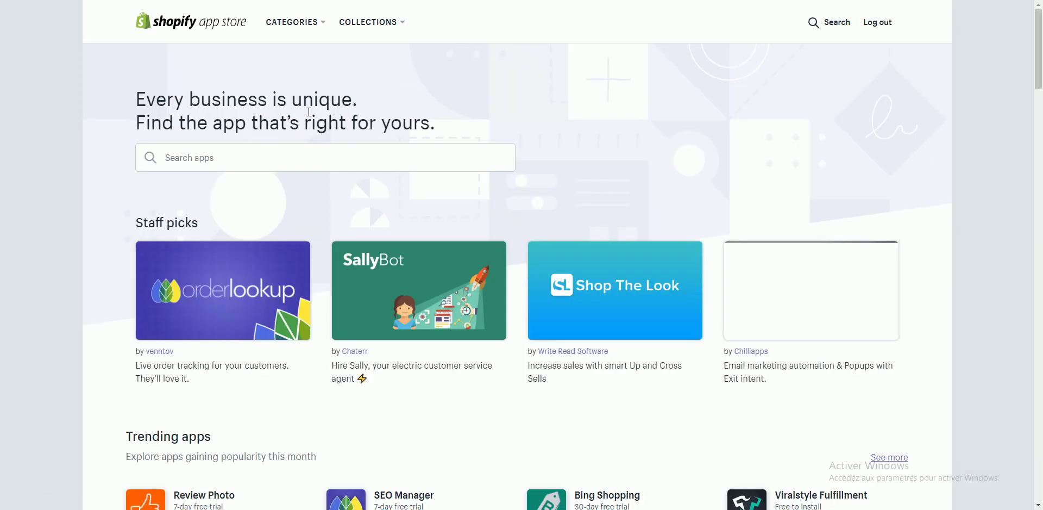
{"action": "left_click", "coordinate": [293, 148]}
{"action": "type", "text": "coo"}
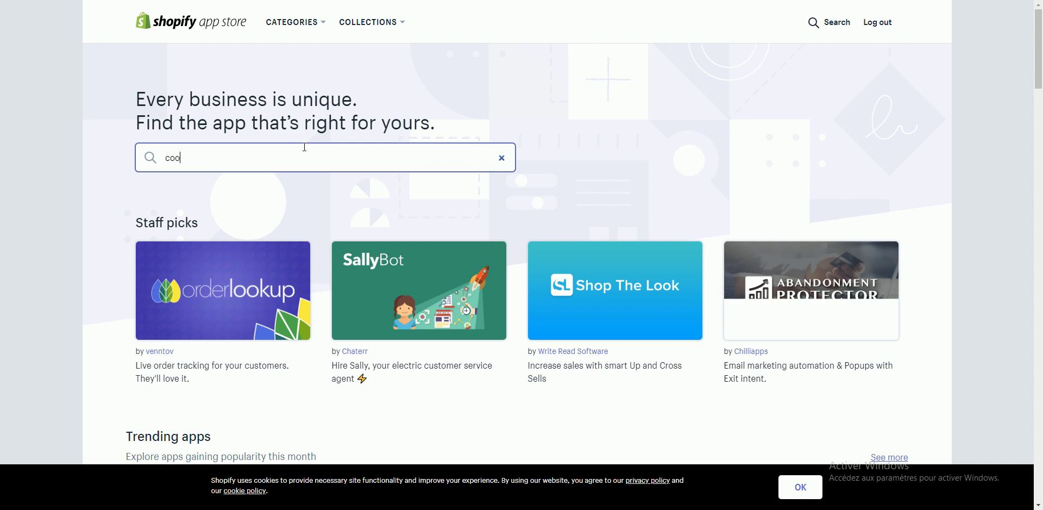
{"action": "type", "text": "kies"}
{"action": "key", "text": "Return"}
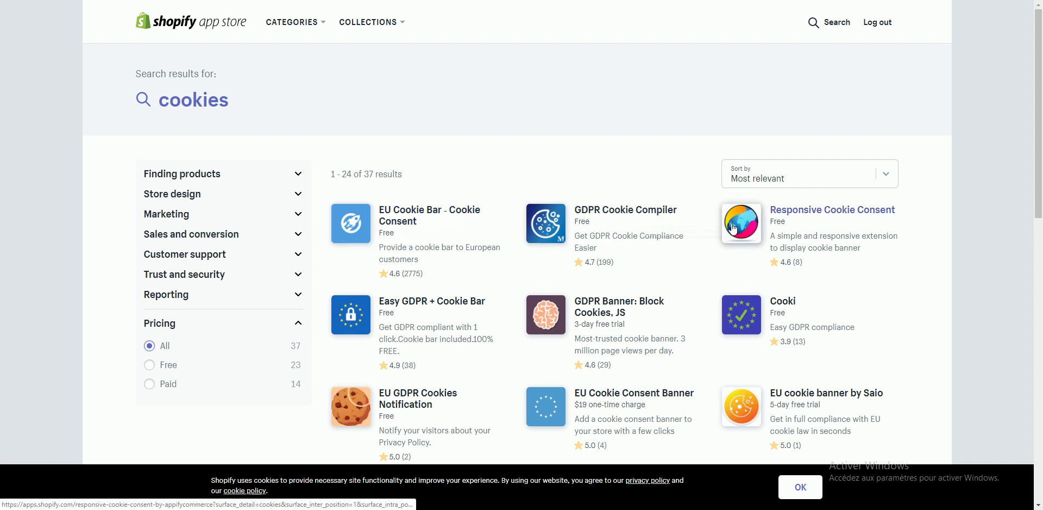
{"action": "left_click", "coordinate": [410, 223]}
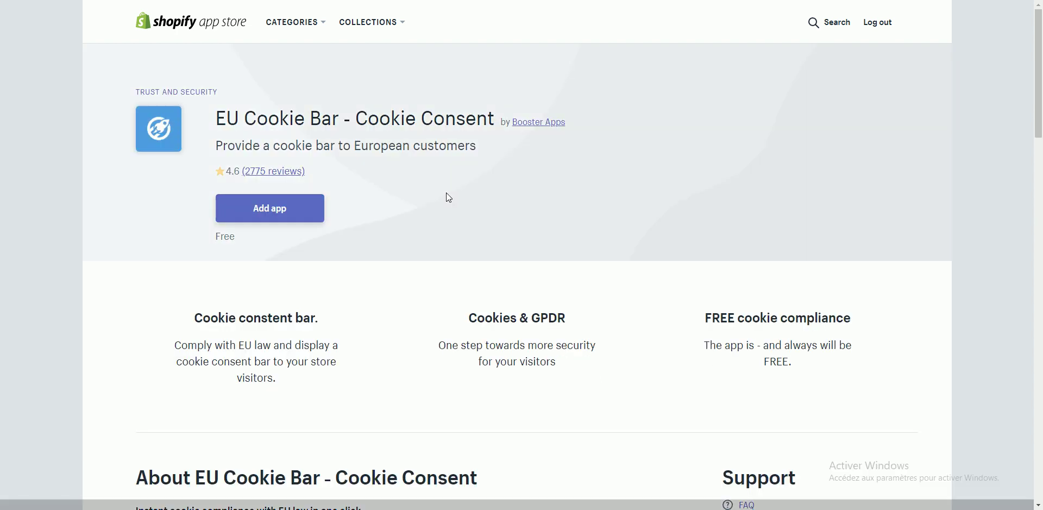
{"action": "left_click", "coordinate": [268, 220]}
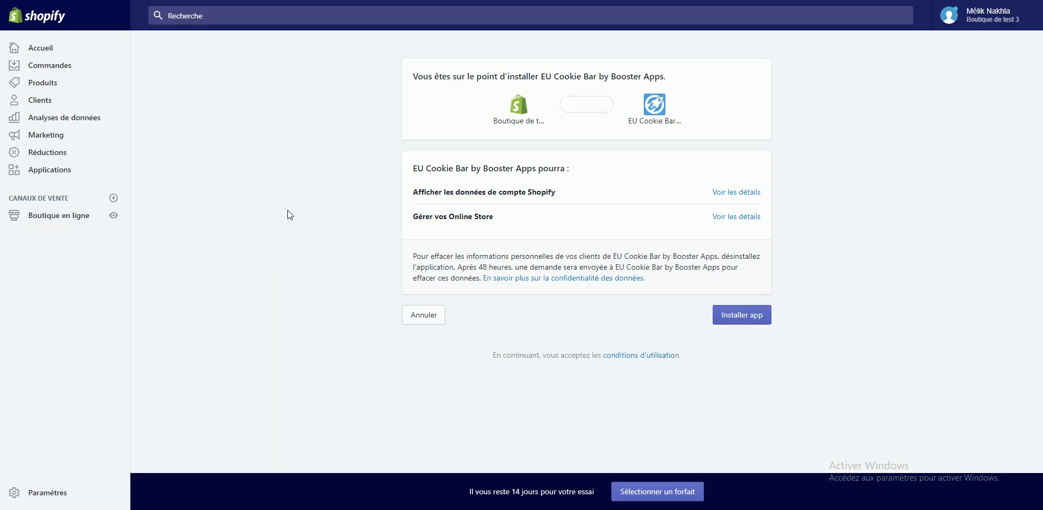
Step: Install EU Cookie Bar and switch its cookie banner on
{"action": "left_click", "coordinate": [739, 319]}
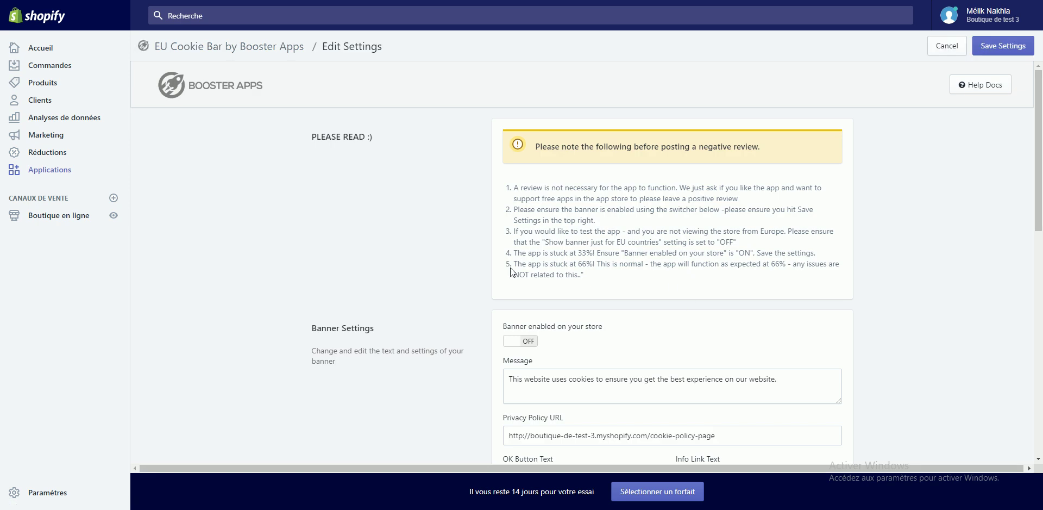
{"action": "scroll", "coordinate": [512, 272], "scroll_direction": "down", "scroll_amount": 1}
{"action": "left_click", "coordinate": [517, 294]}
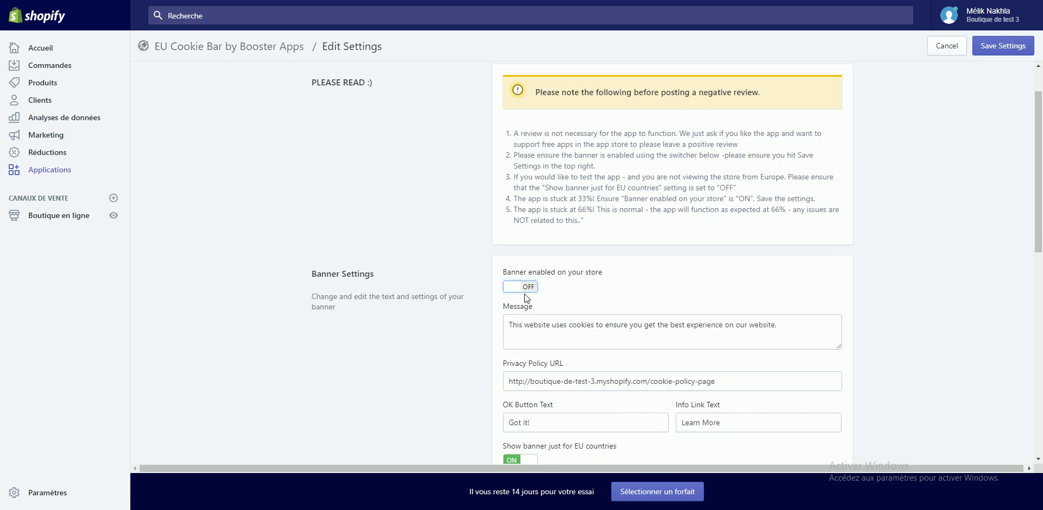
{"action": "left_click", "coordinate": [524, 293]}
Step: Replace the banner message with a French cookie notice starting 'Notre site'
{"action": "double_click", "coordinate": [540, 326]}
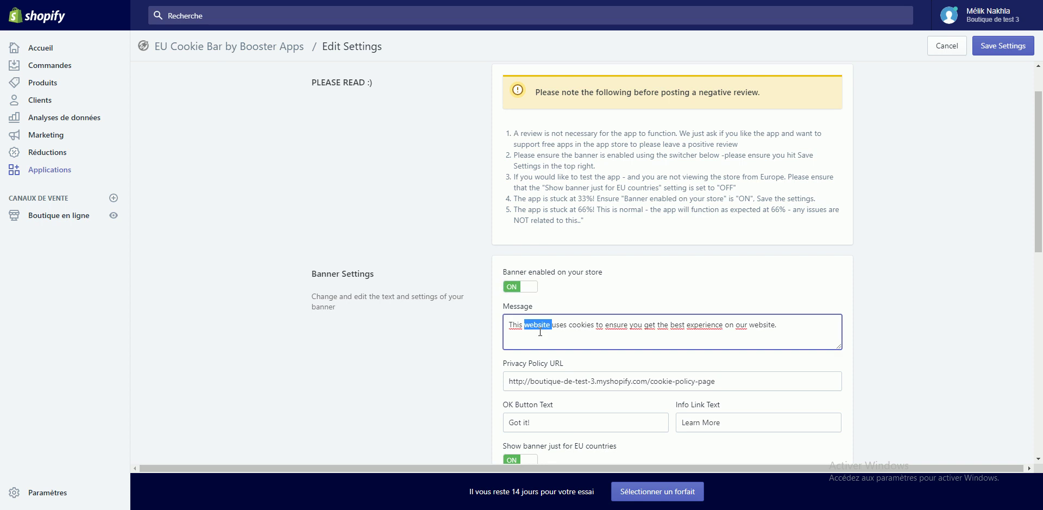
{"action": "triple_click", "coordinate": [542, 321]}
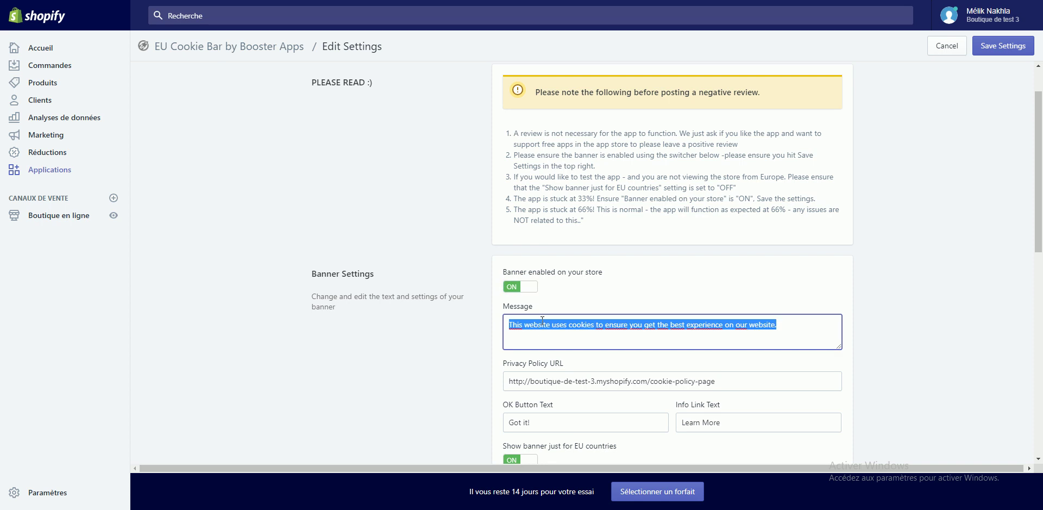
{"action": "type", "text": "Notr"}
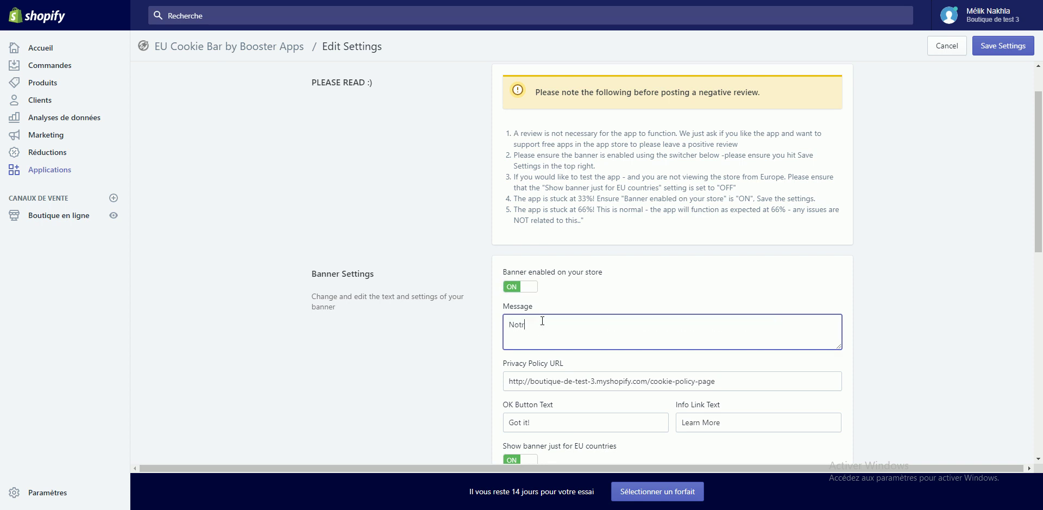
{"action": "type", "text": "e site interne"}
{"action": "key", "text": "ctrl+BackSpace"}
{"action": "key", "text": "BackSpace"}
{"action": "type", "text": "boutique utilise des cookies pour vous assureerune pa"}
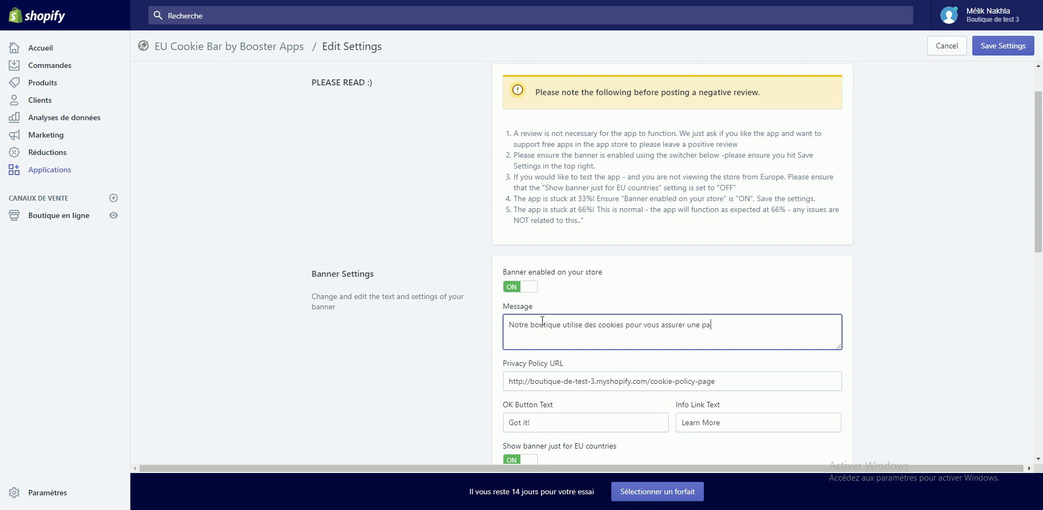
{"action": "type", "text": "rfaite navigation sur celui-ci."}
{"action": "key", "text": "Tab"}
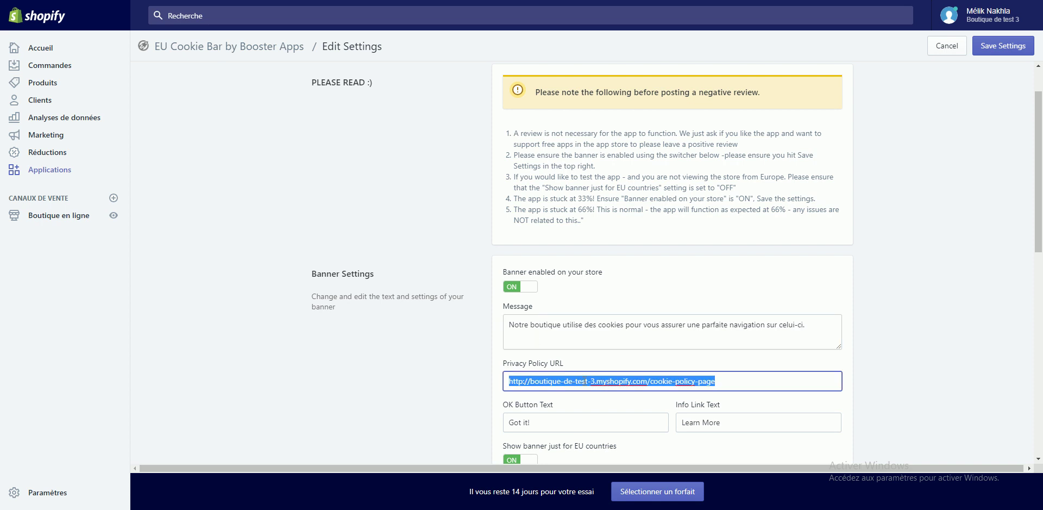
Step: Set the OK button text to 'J'accepte' and the info link text to 'En savoir plus'
{"action": "left_click", "coordinate": [537, 422]}
{"action": "key", "text": "ctrl+a"}
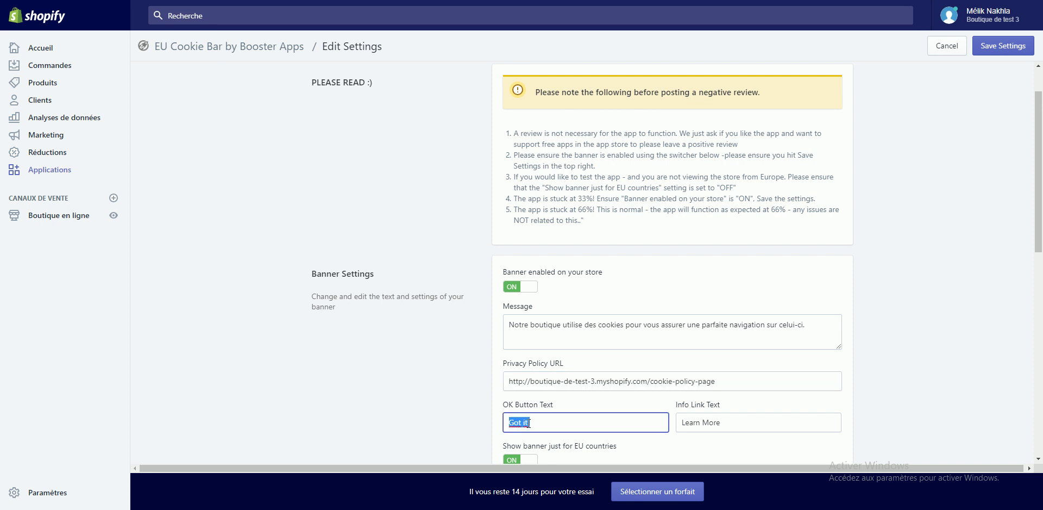
{"action": "type", "text": "J'accepte"}
{"action": "key", "text": "Tab"}
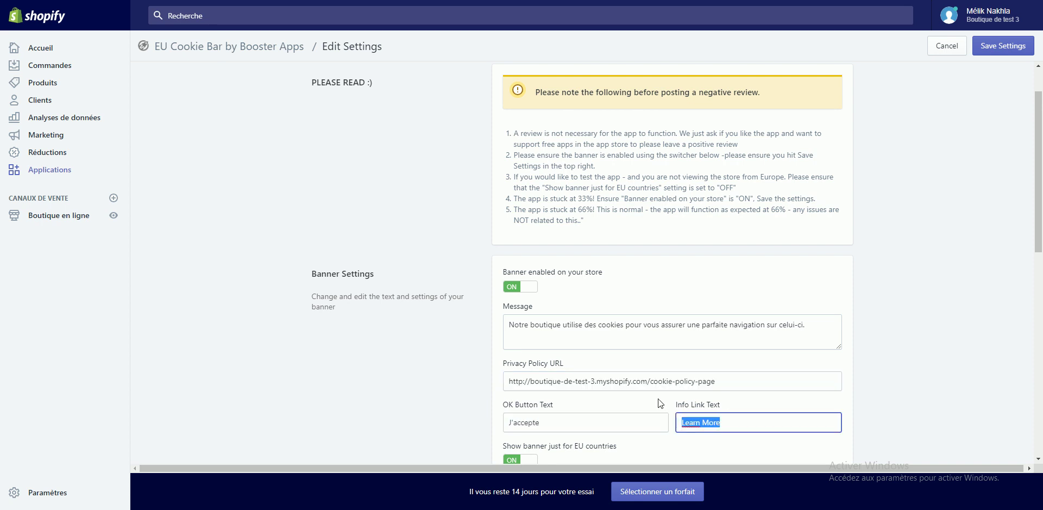
{"action": "type", "text": "En savoir plus"}
Step: Turn off 'Show banner just for EU countries' and save the banner settings
{"action": "scroll", "coordinate": [650, 387], "scroll_direction": "down", "scroll_amount": 3}
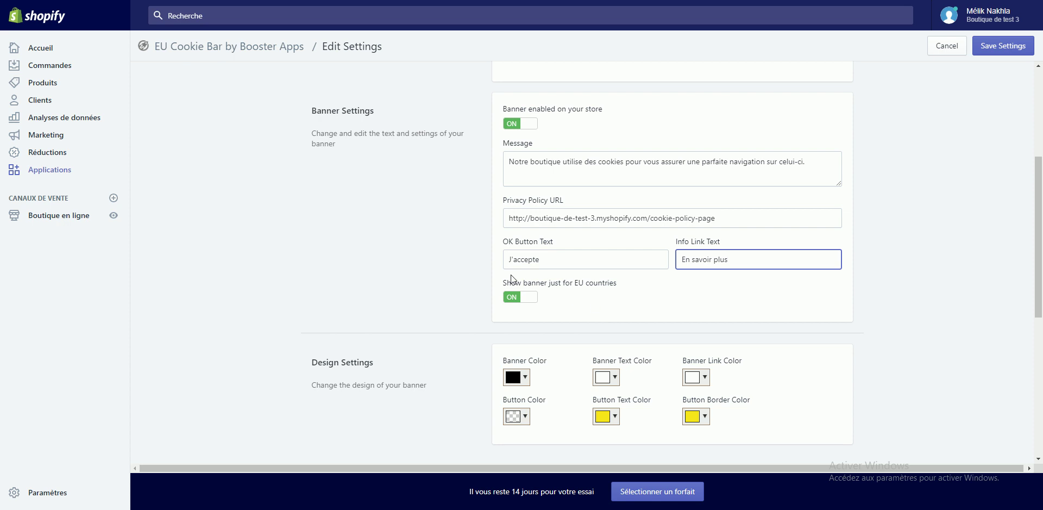
{"action": "left_click_drag", "start_coordinate": [502, 286], "coordinate": [635, 289]}
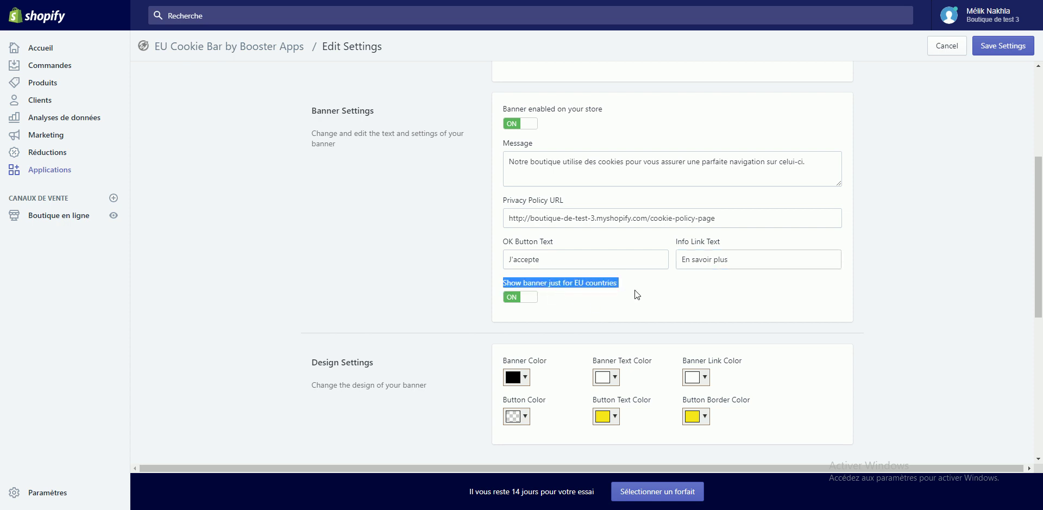
{"action": "left_click", "coordinate": [535, 302]}
{"action": "scroll", "coordinate": [677, 307], "scroll_direction": "down", "scroll_amount": 1}
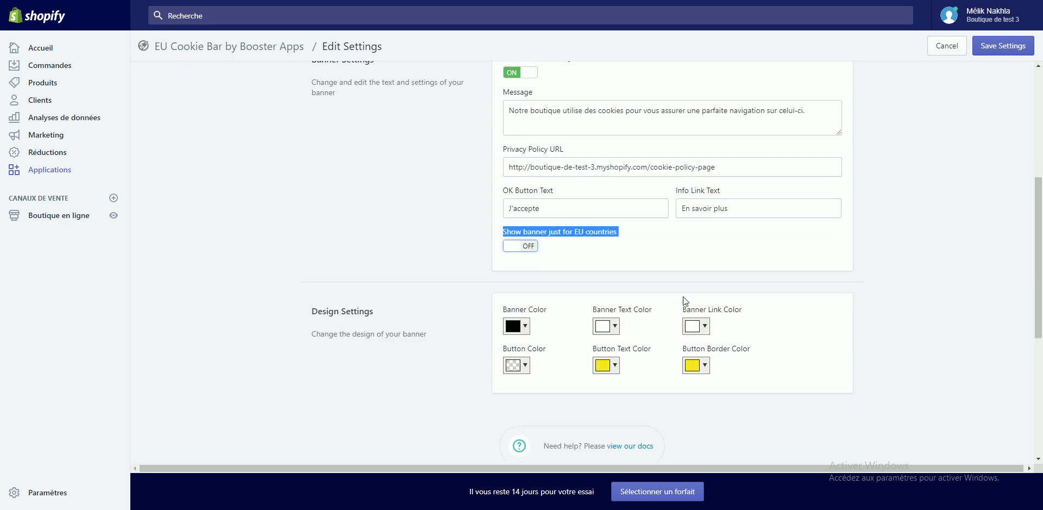
{"action": "scroll", "coordinate": [683, 295], "scroll_direction": "up", "scroll_amount": 2}
{"action": "scroll", "coordinate": [530, 233], "scroll_direction": "down", "scroll_amount": 3}
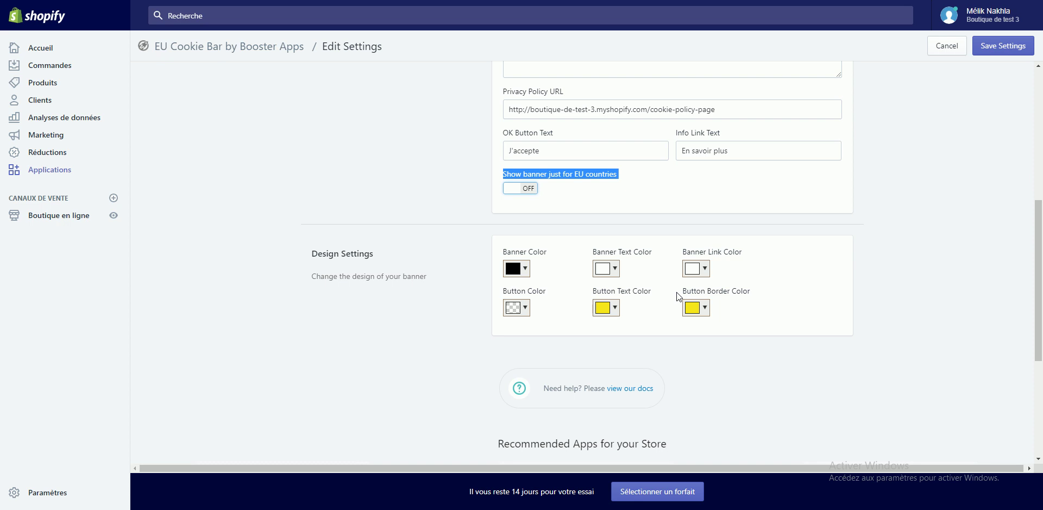
{"action": "left_click", "coordinate": [516, 268]}
{"action": "left_click", "coordinate": [516, 268]}
{"action": "left_click", "coordinate": [990, 50]}
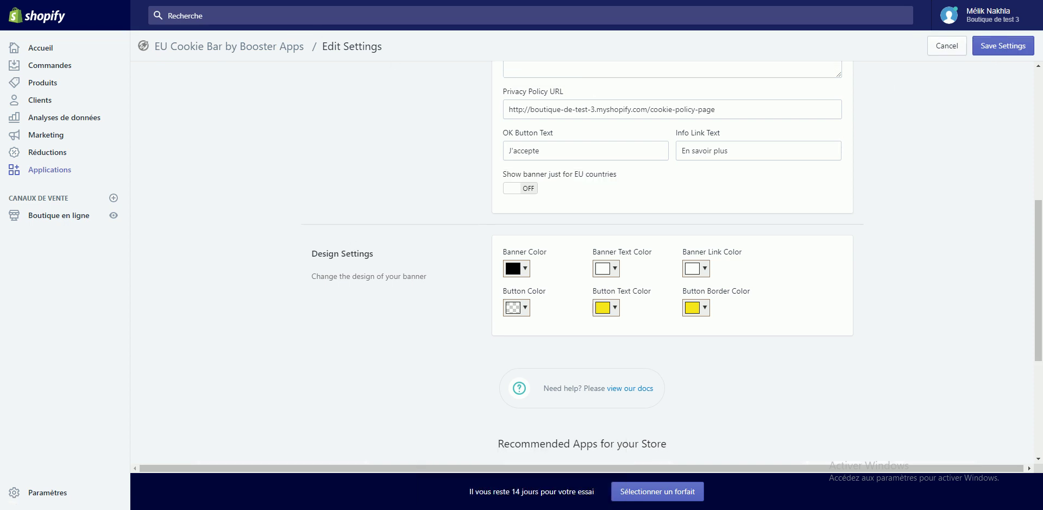
Step: Load the live storefront in a new browser tab from the pasted store address
{"action": "key", "text": "ctrl+t"}
{"action": "type", "text": "https://boutique-de-test-3.myshopify.com"}
{"action": "key", "text": "Return"}
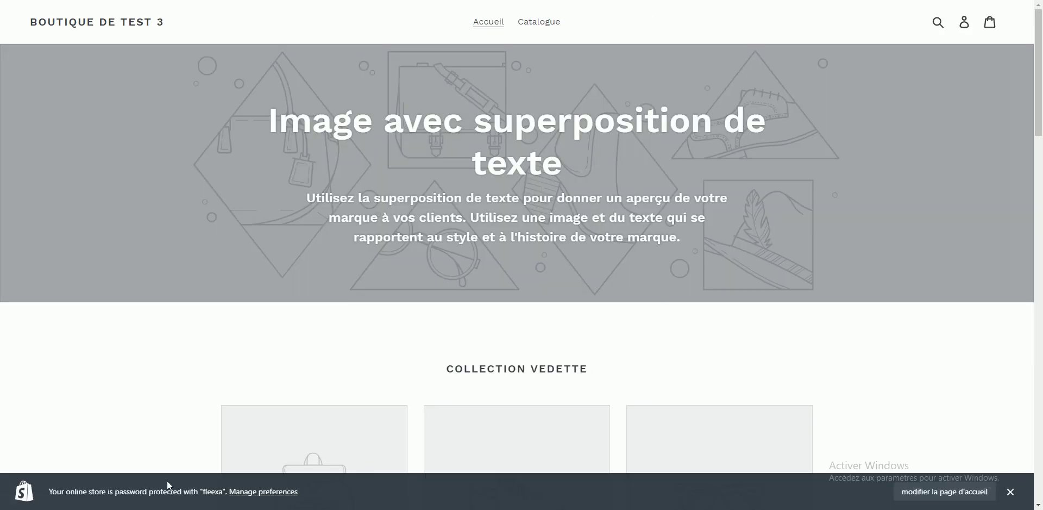
Step: Close the password-protection notice and accept cookies with 'J'accepte' on the French banner
{"action": "scroll", "coordinate": [786, 435], "scroll_direction": "down", "scroll_amount": 1}
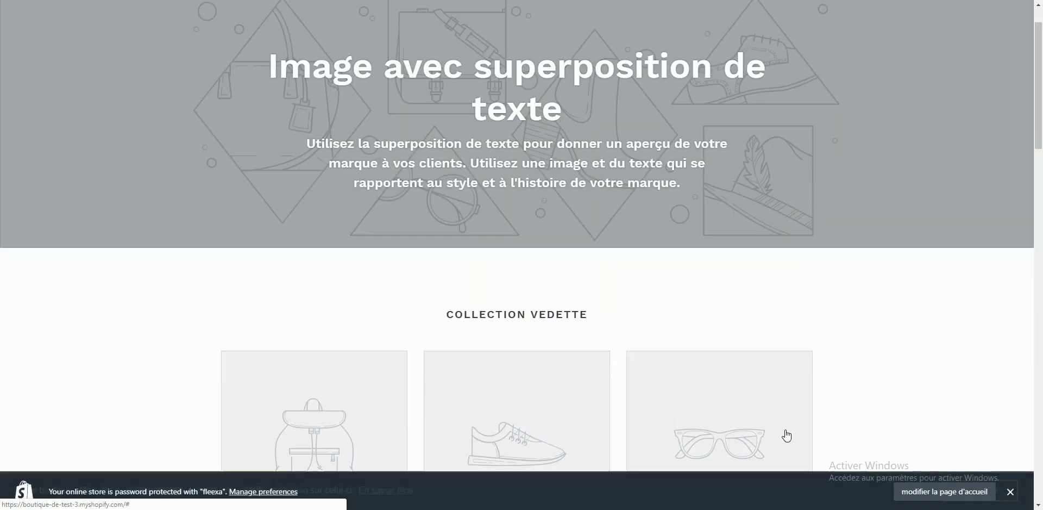
{"action": "left_click", "coordinate": [1010, 492]}
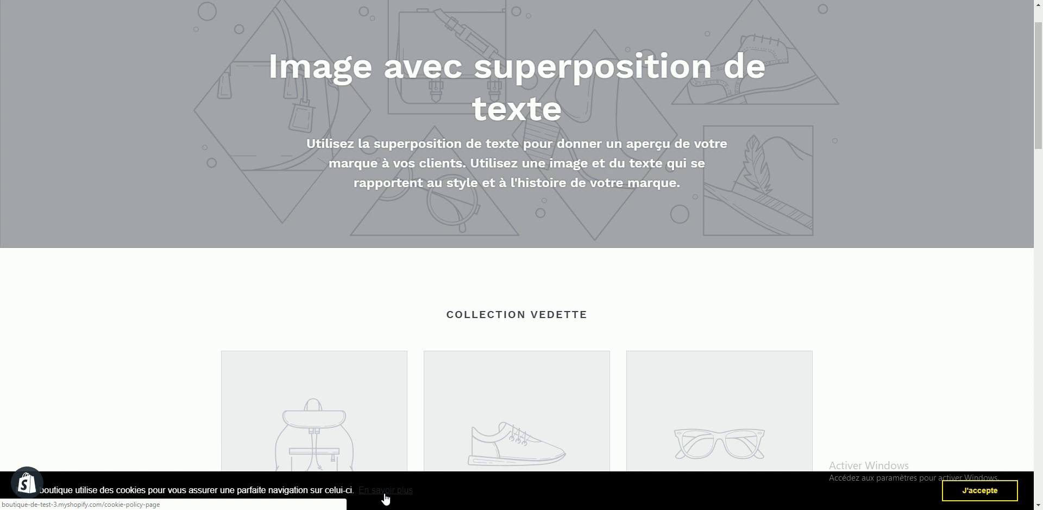
{"action": "left_click", "coordinate": [970, 495]}
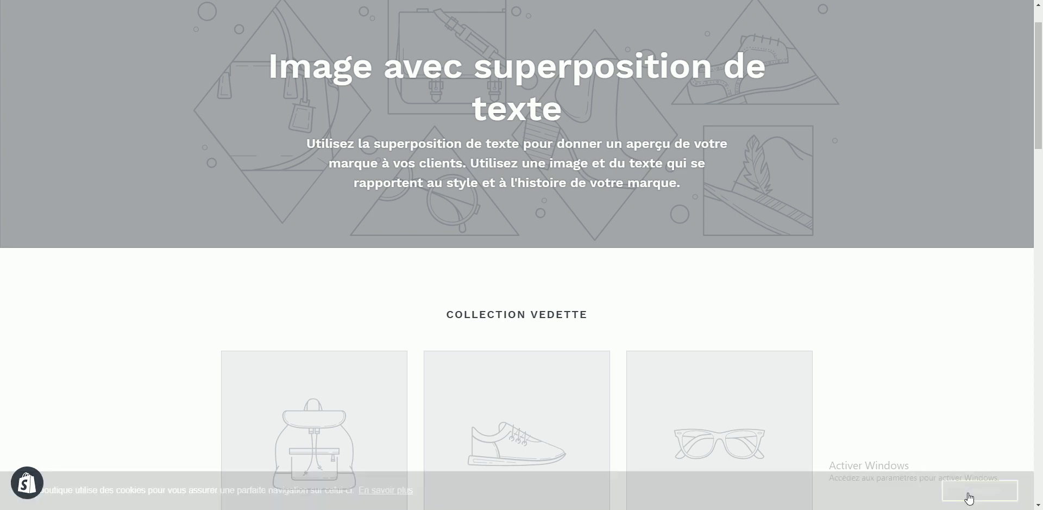
{"action": "scroll", "coordinate": [242, 158], "scroll_direction": "up", "scroll_amount": 1}
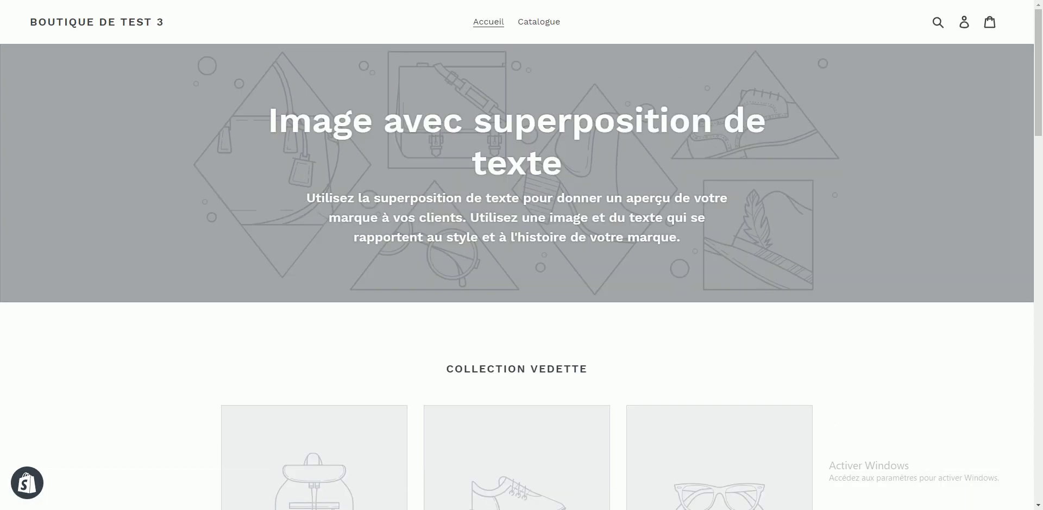